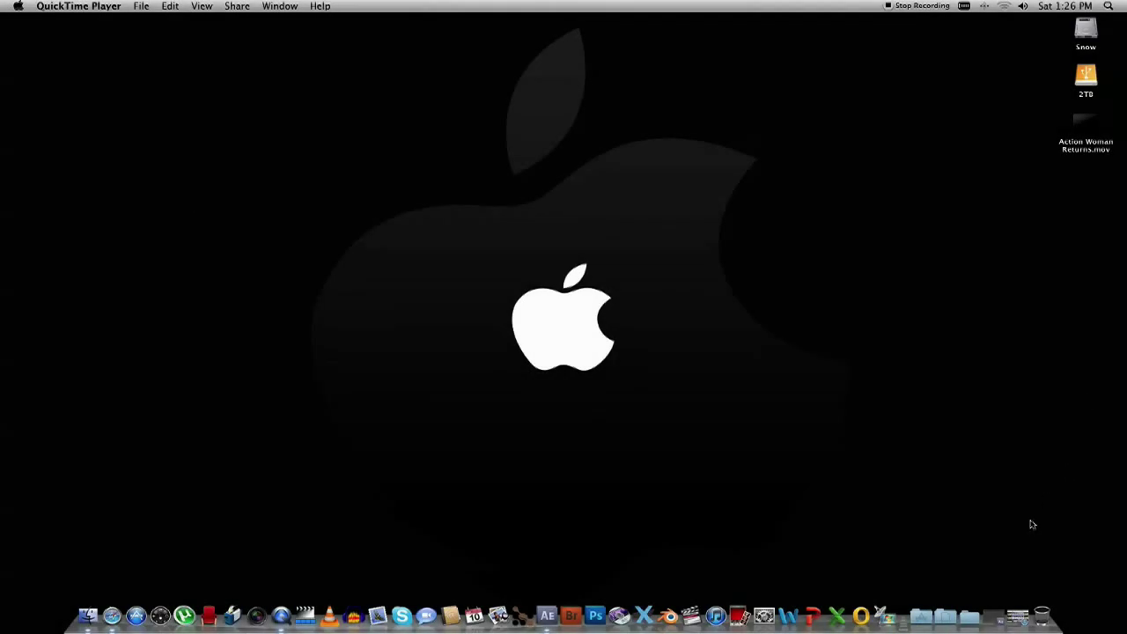
Review the YouTube channel page in Safari, then minimize the browser window.
{"action": "left_click", "coordinate": [1017, 617]}
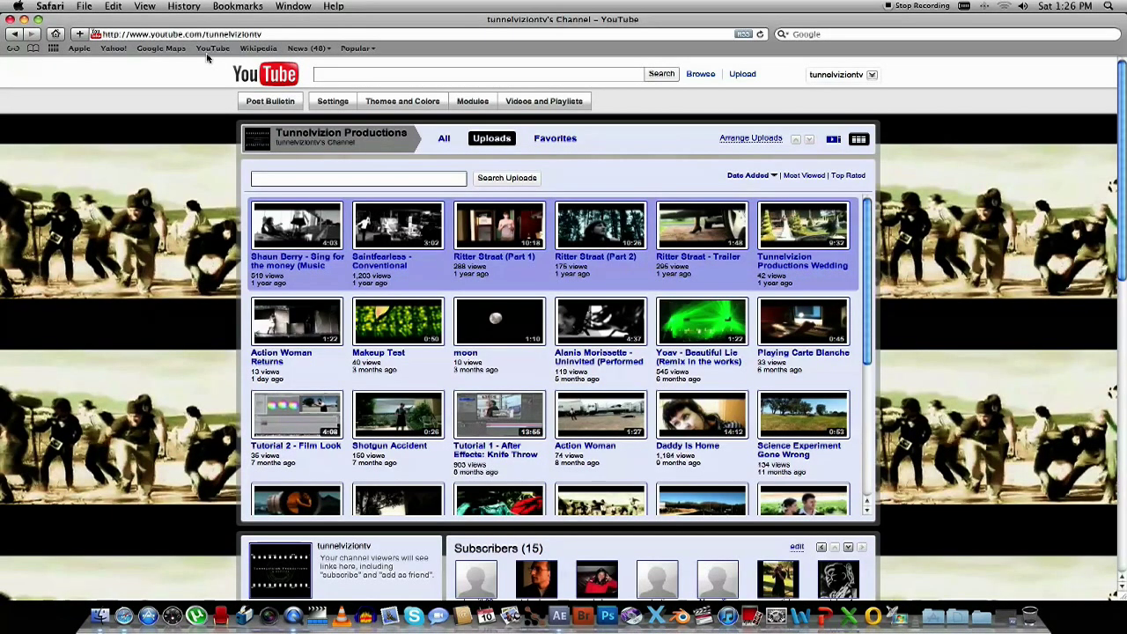
{"action": "left_click", "coordinate": [24, 18]}
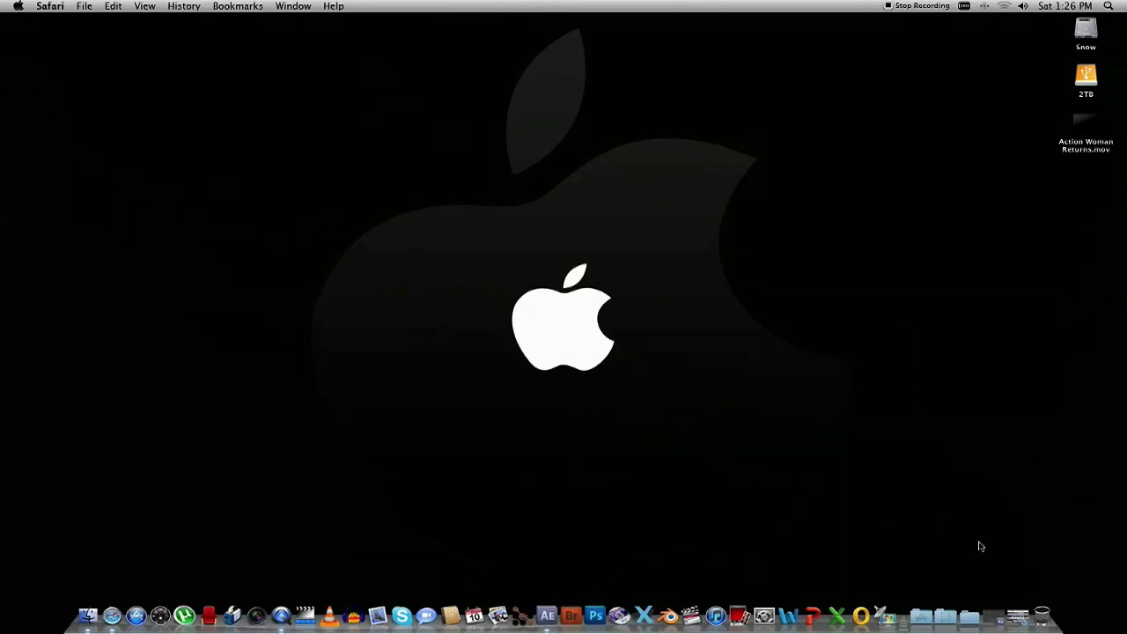
Import Christiaan.mov from 2TB > Video Projects Backup > Action Woman Returns and make a Christiaan composition.
{"action": "left_click", "coordinate": [986, 614]}
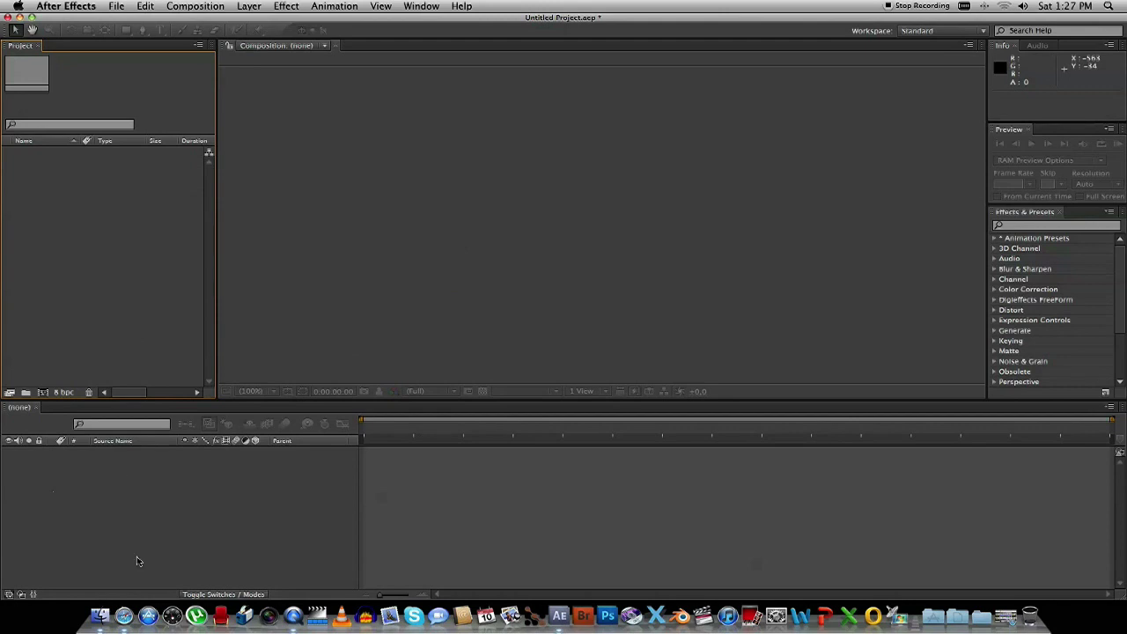
{"action": "left_click", "coordinate": [100, 613]}
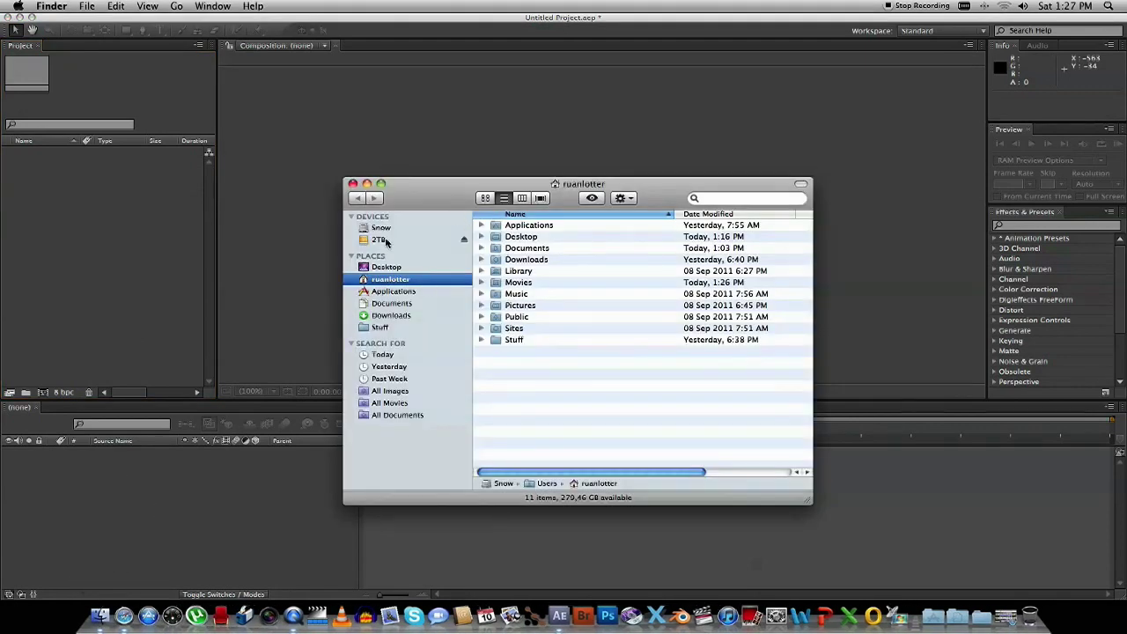
{"action": "left_click", "coordinate": [380, 240]}
{"action": "double_click", "coordinate": [522, 248]}
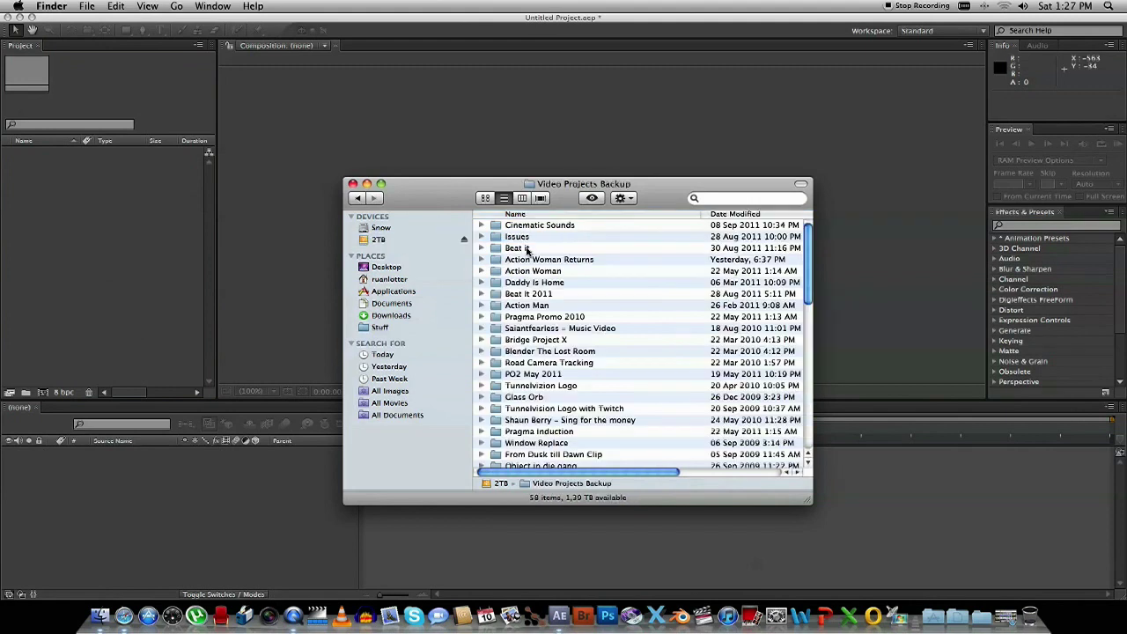
{"action": "double_click", "coordinate": [539, 259]}
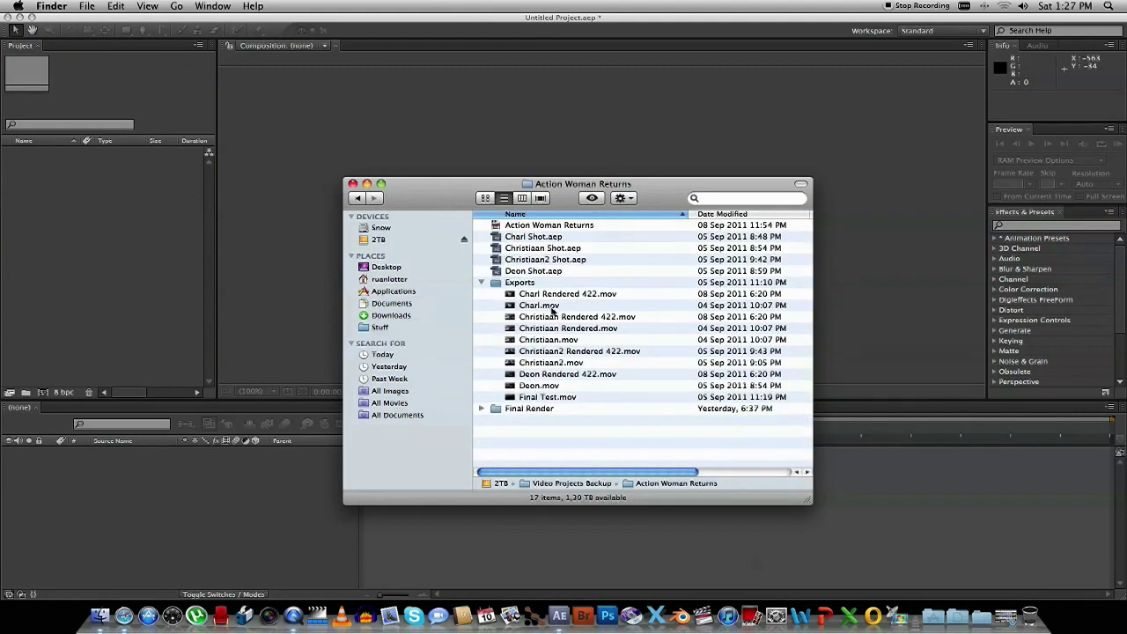
{"action": "left_click_drag", "start_coordinate": [545, 344], "coordinate": [89, 245]}
{"action": "left_click_drag", "start_coordinate": [44, 152], "coordinate": [106, 477]}
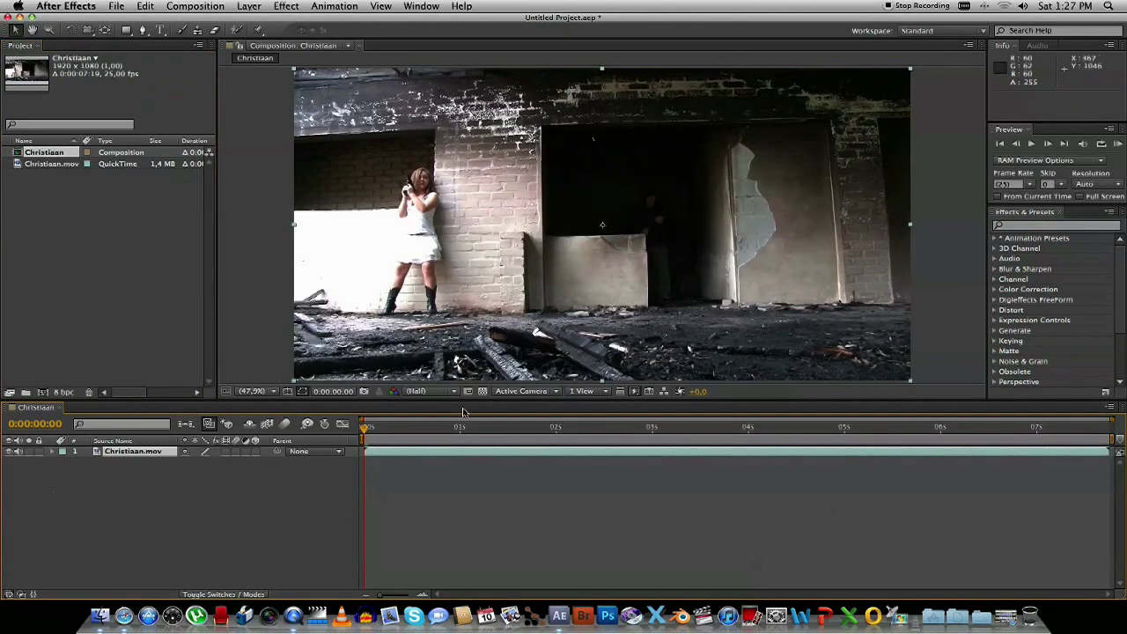
Scrub the timeline to 0:00:03:01, where the hooded gunman fires at the woman.
{"action": "left_click_drag", "start_coordinate": [475, 433], "coordinate": [657, 429]}
In Finder, browse to Stuff > Action Essentials 2 > Action_Essentials_720p > 13. Powder_Hits.
{"action": "key", "text": "super+Tab"}
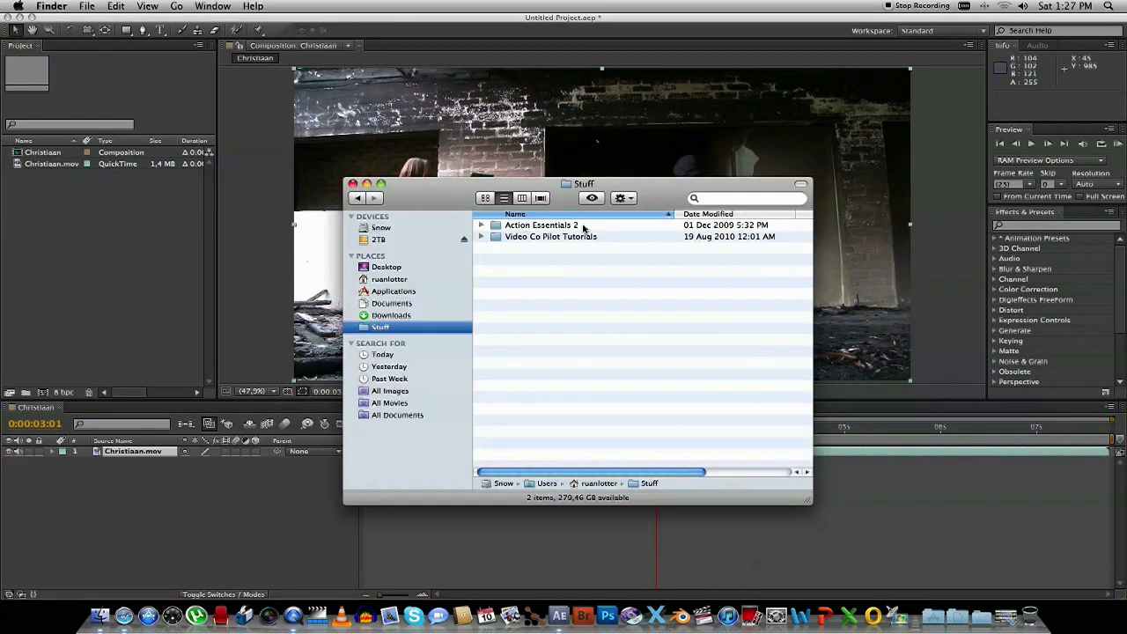
{"action": "left_click", "coordinate": [569, 227]}
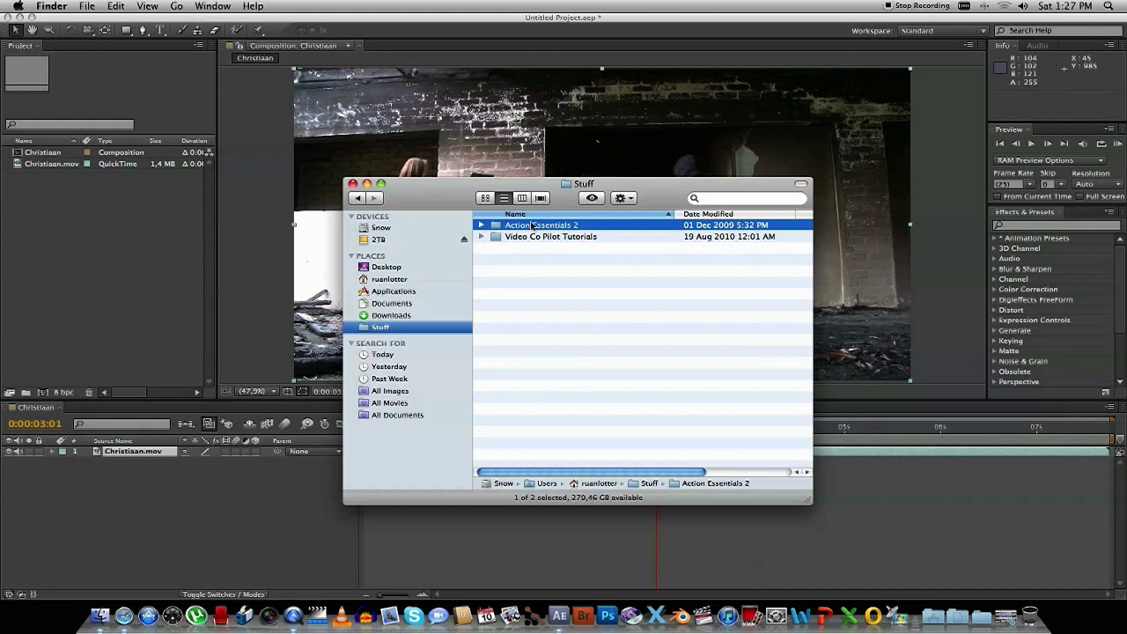
{"action": "double_click", "coordinate": [531, 228]}
{"action": "double_click", "coordinate": [535, 227]}
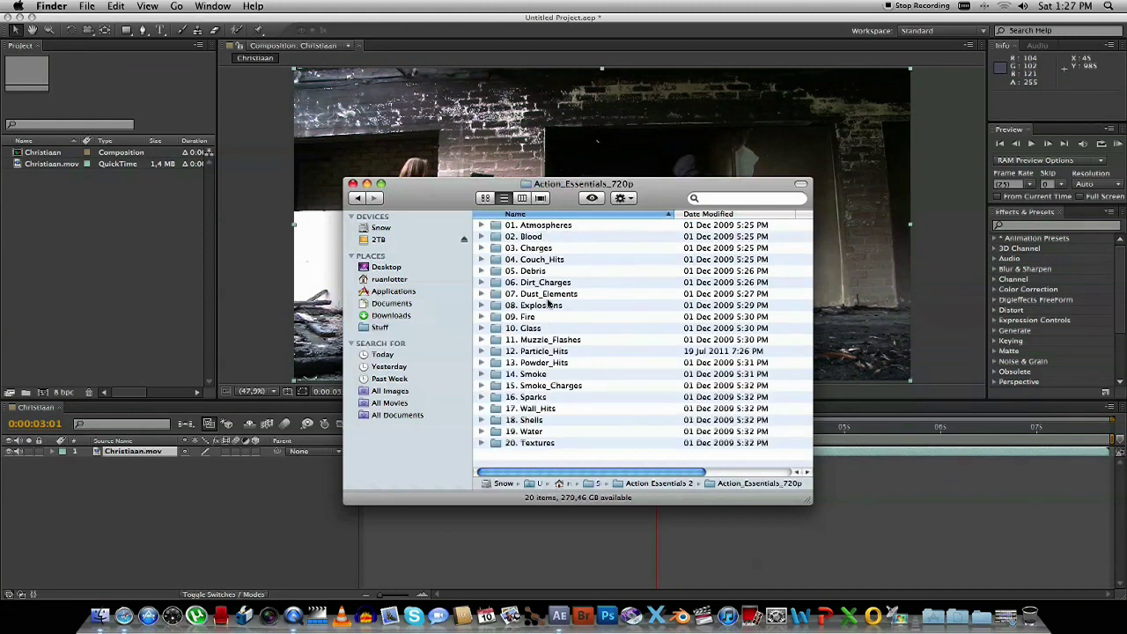
{"action": "double_click", "coordinate": [564, 363]}
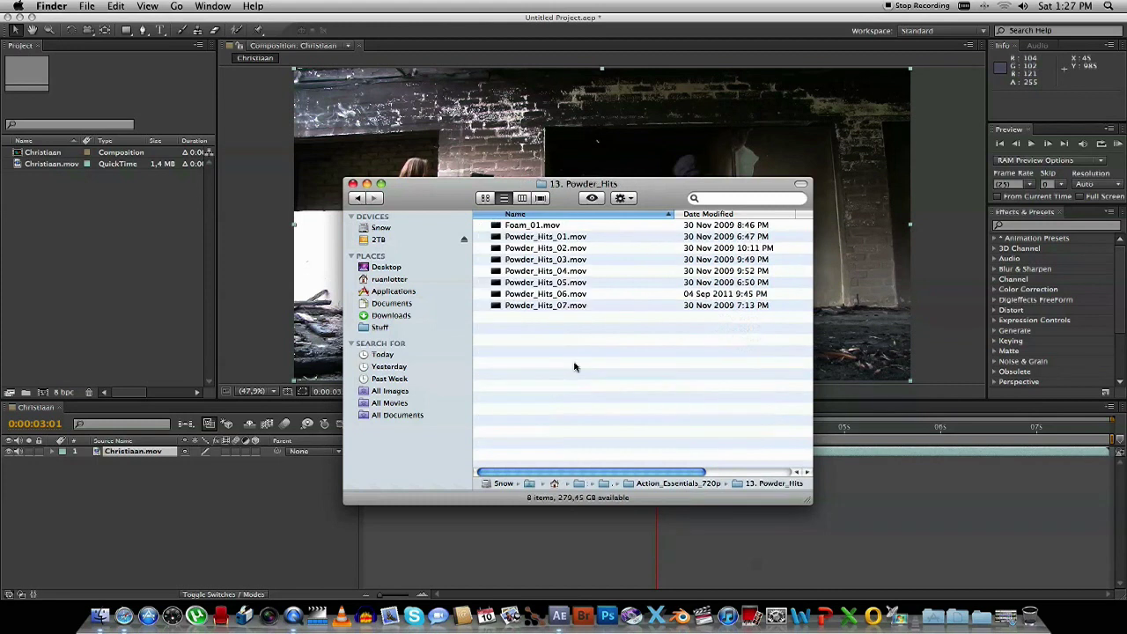
Preview Powder_Hits_06.mov in Quick Look, then close the preview.
{"action": "left_click", "coordinate": [567, 295]}
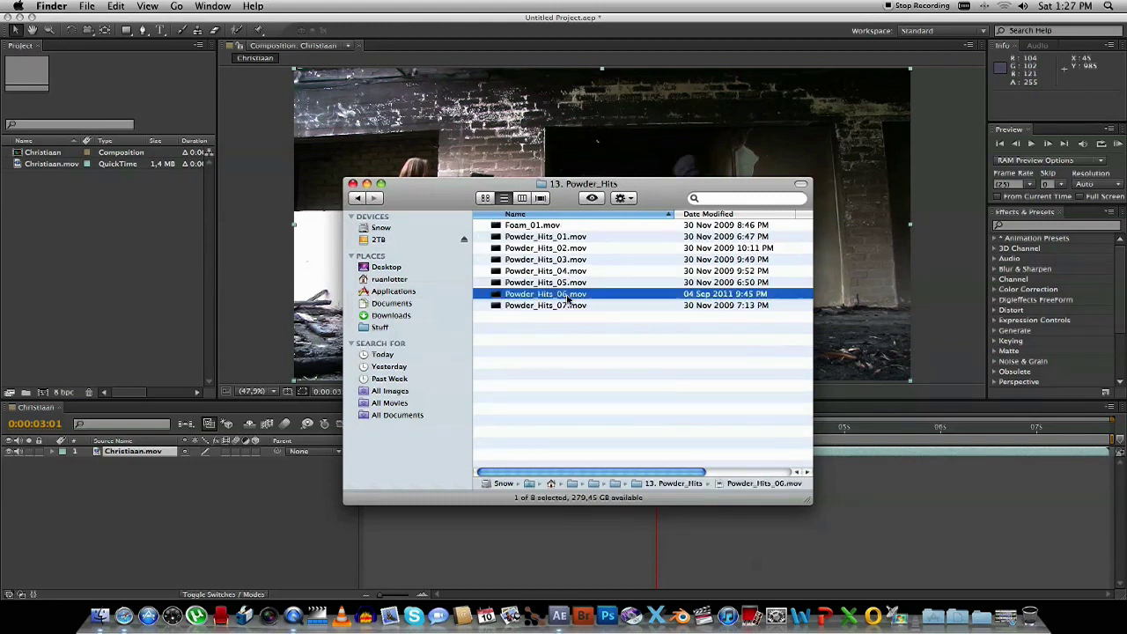
{"action": "key", "text": "space"}
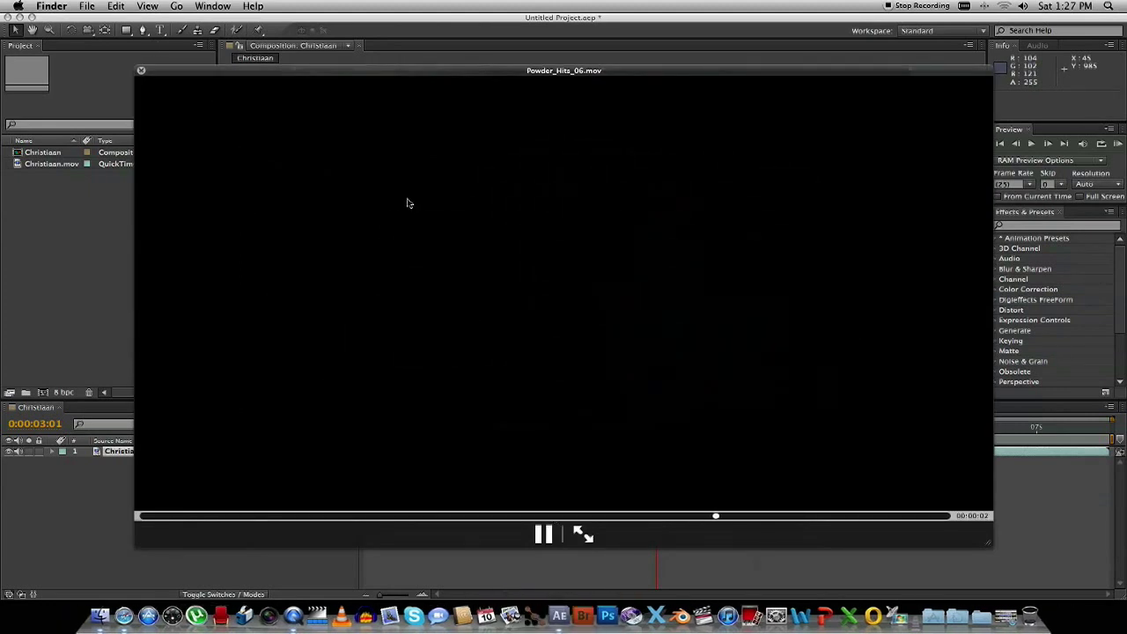
{"action": "left_click", "coordinate": [140, 72]}
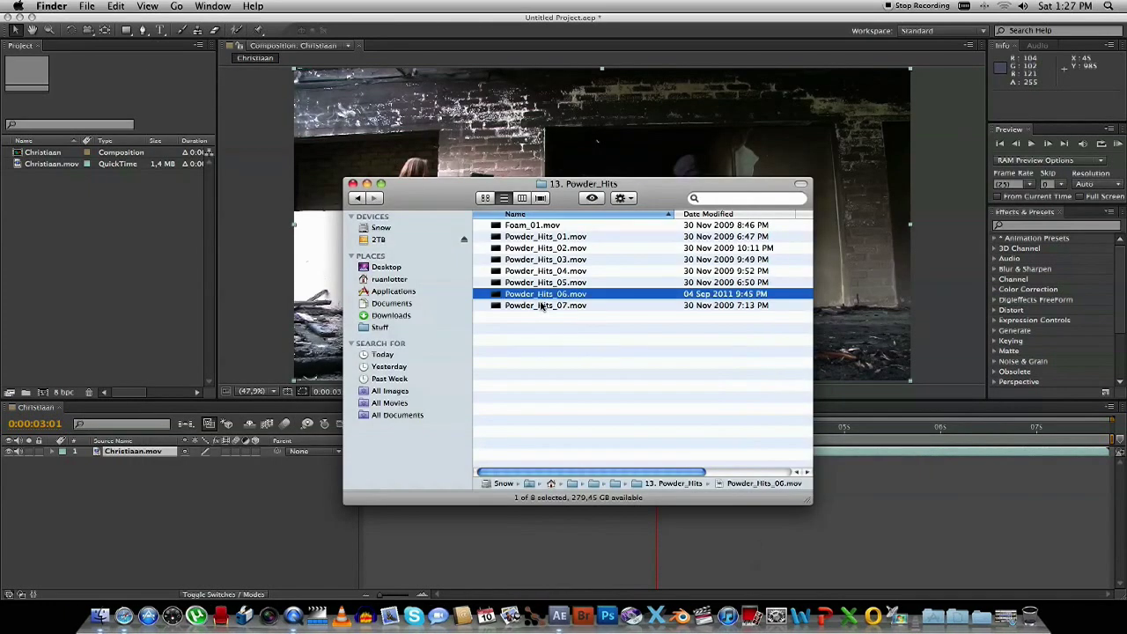
Import Powder_Hits_06.mov, layer it above Christiaan.mov, and start its bar at 0:00:03:01.
{"action": "left_click_drag", "start_coordinate": [546, 299], "coordinate": [101, 234]}
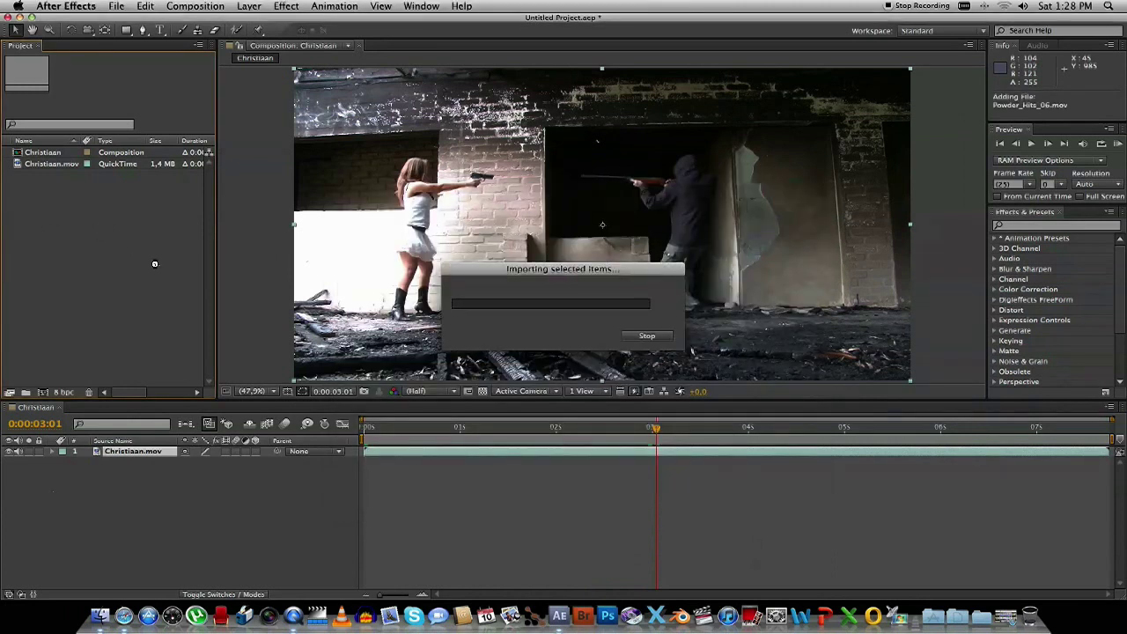
{"action": "left_click_drag", "start_coordinate": [42, 176], "coordinate": [132, 451]}
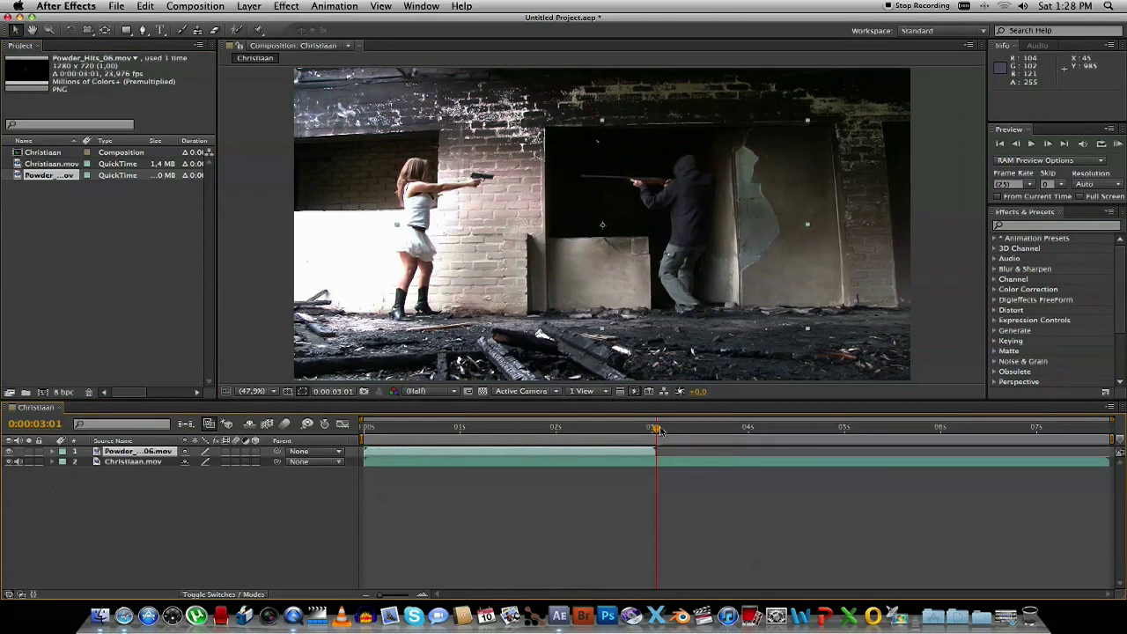
{"action": "key", "text": "Page_Up"}
{"action": "key", "text": "Page_Up"}
{"action": "key", "text": "Page_Up"}
{"action": "key", "text": "Page_Up"}
{"action": "key", "text": "Page_Up"}
{"action": "left_click_drag", "start_coordinate": [640, 431], "coordinate": [655, 430]}
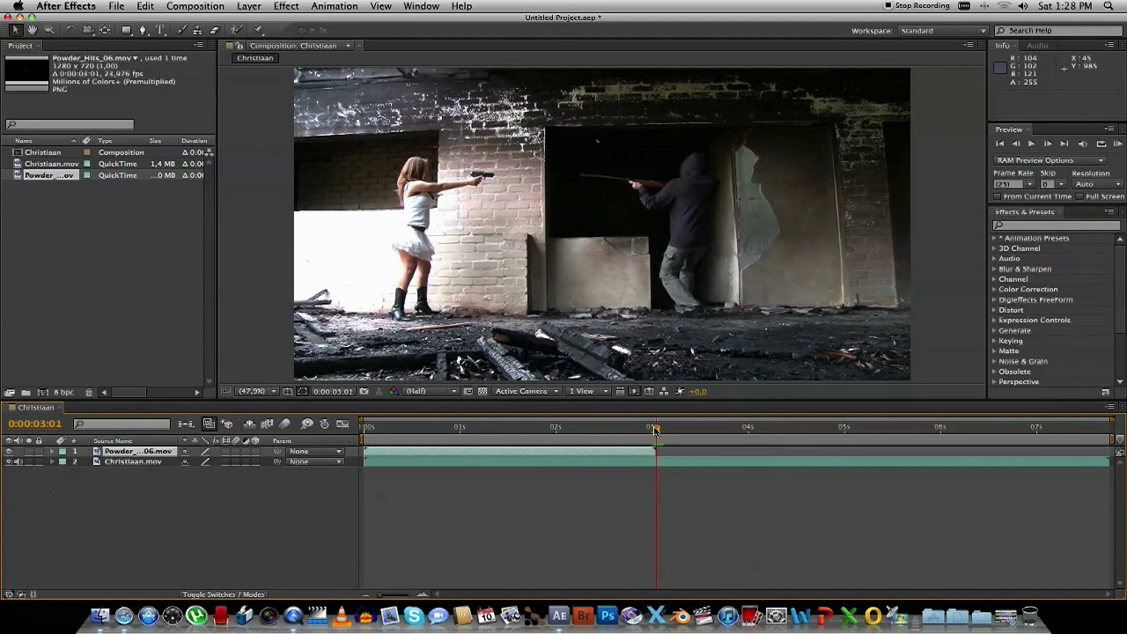
{"action": "left_click_drag", "start_coordinate": [447, 452], "coordinate": [720, 452]}
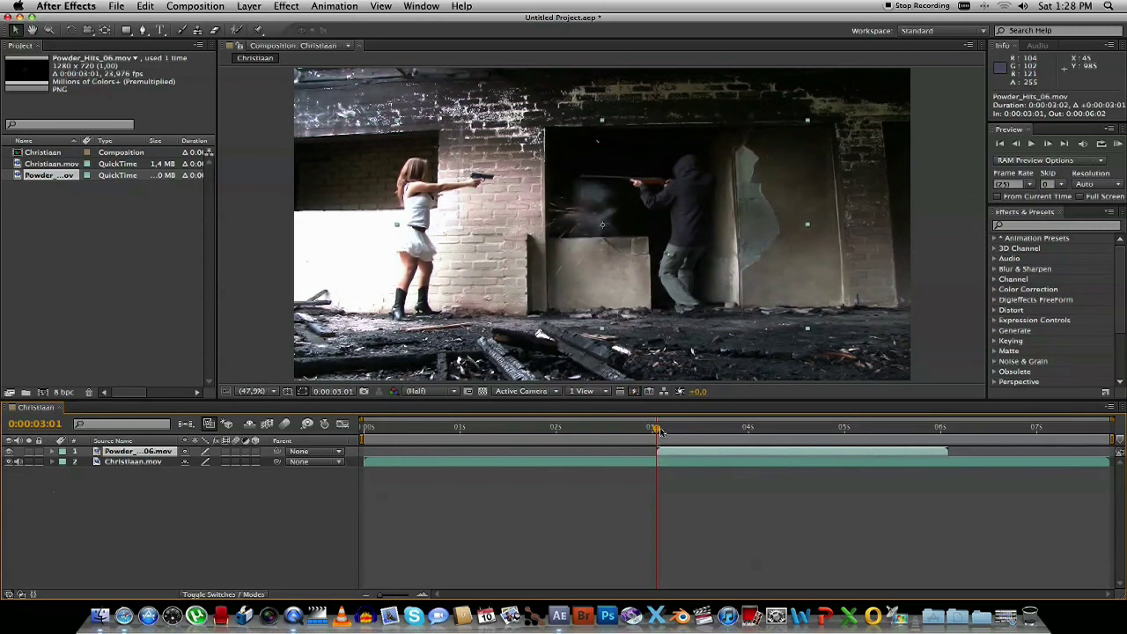
{"action": "mouse_move", "coordinate": [660, 431]}
{"action": "left_mouse_down"}
{"action": "mouse_move", "coordinate": [710, 430]}
{"action": "mouse_move", "coordinate": [661, 431]}
{"action": "left_mouse_up"}
Drag the Powder_Hits layer up and right so it bursts on the gunman's upper body.
{"action": "left_click", "coordinate": [136, 471]}
{"action": "left_click", "coordinate": [120, 453]}
{"action": "left_click_drag", "start_coordinate": [577, 221], "coordinate": [698, 173]}
{"action": "left_click", "coordinate": [157, 526]}
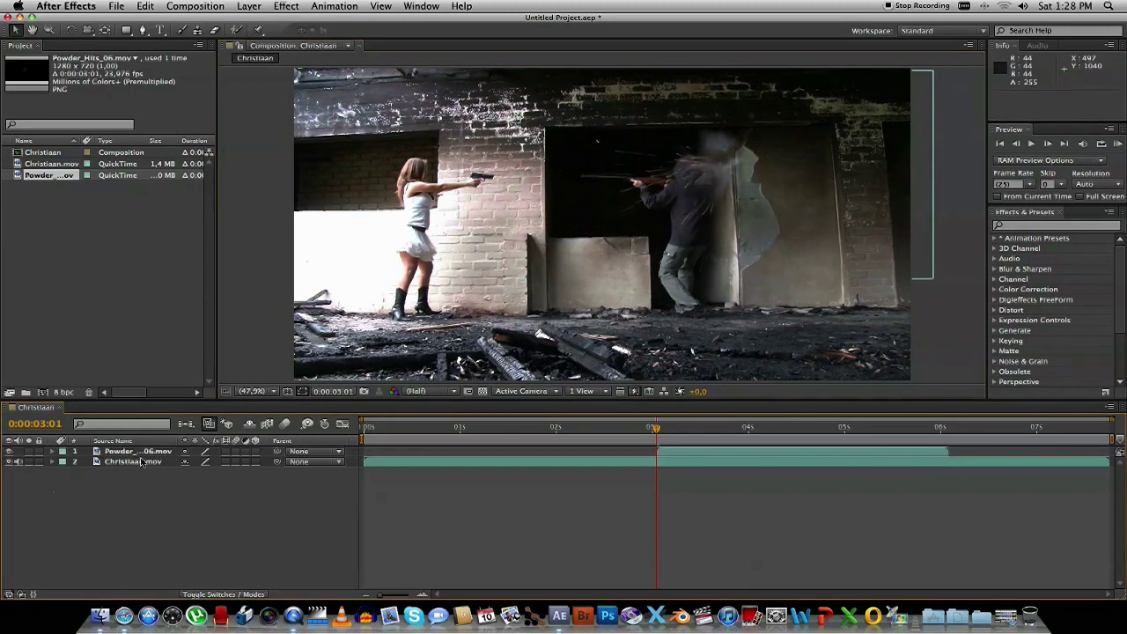
{"action": "left_click", "coordinate": [138, 453]}
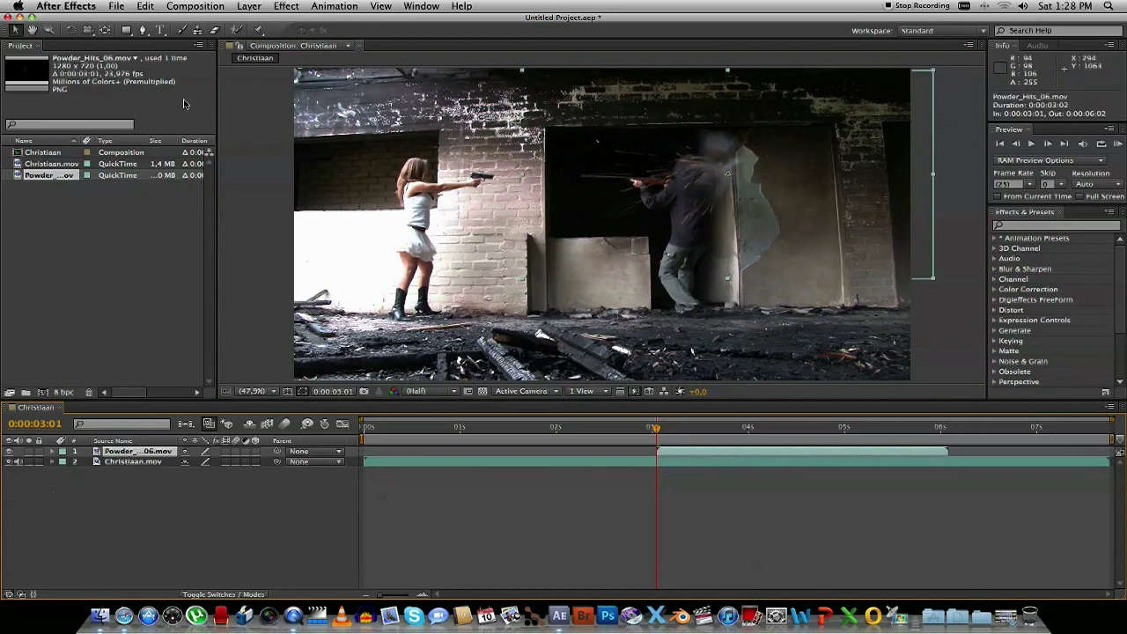
Draw an elliptical Mask 1 on the Powder_Hits layer around the area behind the gunman's head.
{"action": "left_click", "coordinate": [127, 31]}
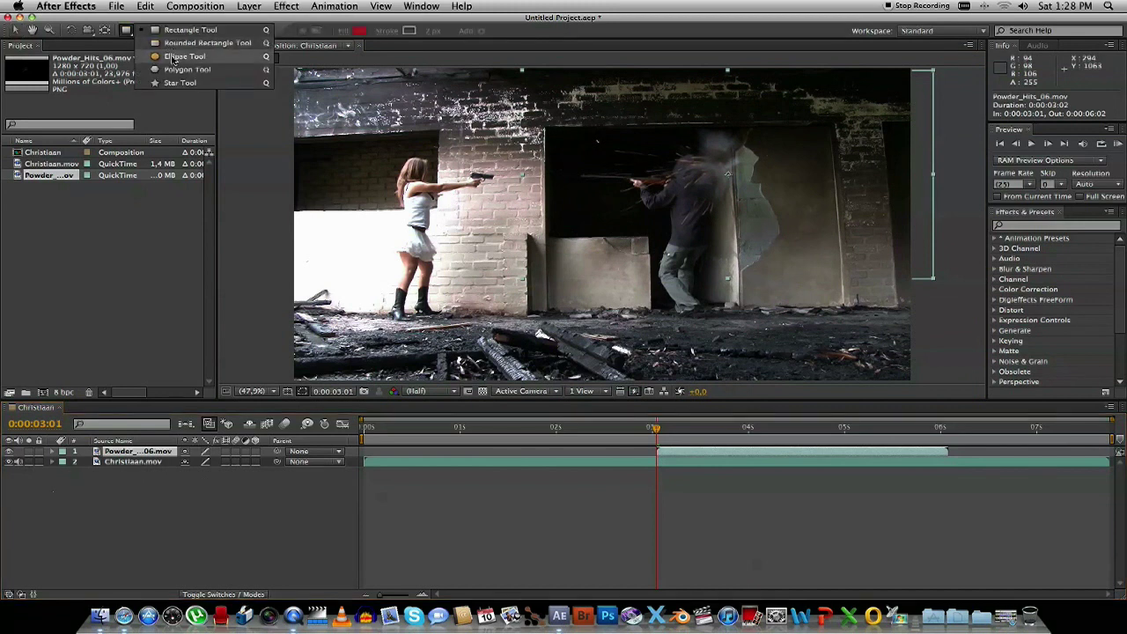
{"action": "left_click", "coordinate": [184, 56]}
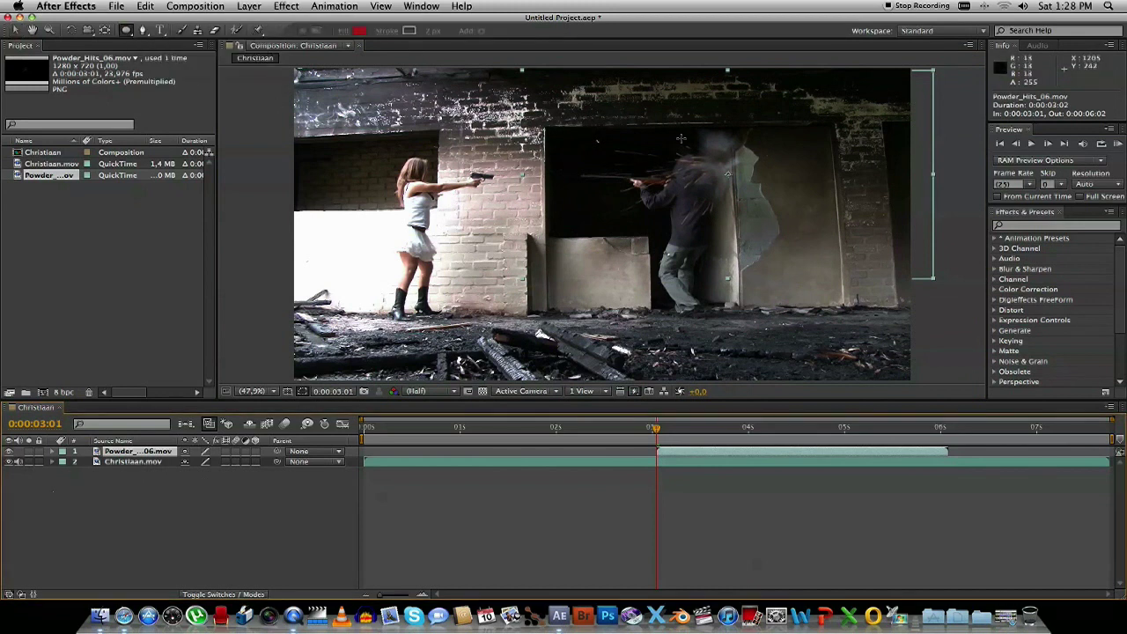
{"action": "left_click_drag", "start_coordinate": [680, 137], "coordinate": [845, 199]}
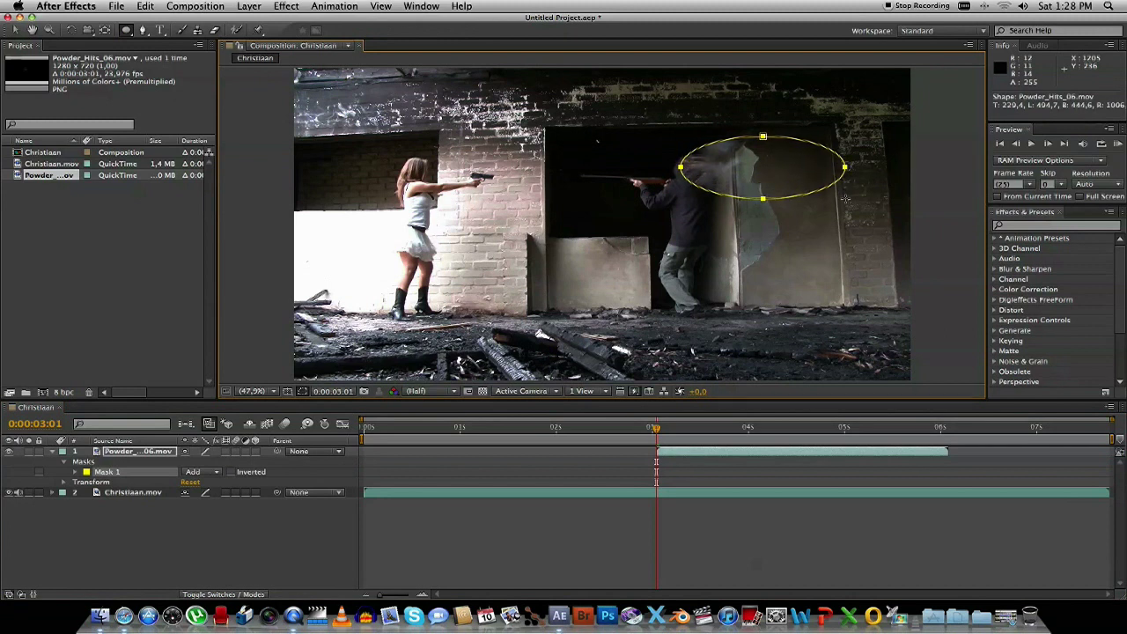
{"action": "left_click", "coordinate": [130, 455]}
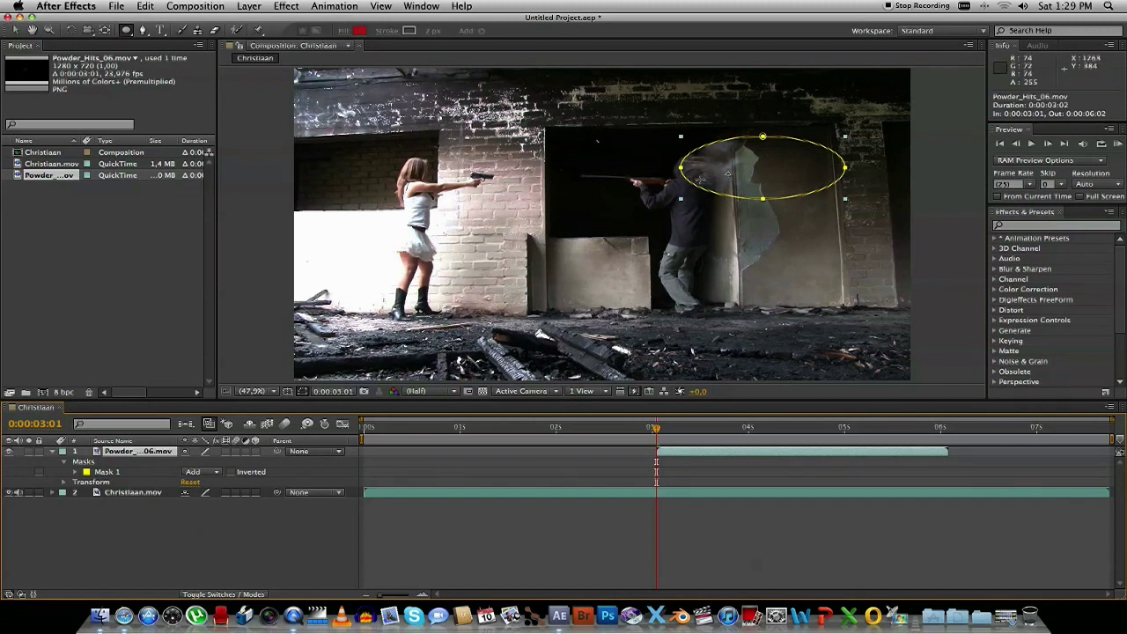
Reveal Mask 1's properties, raise its feather, and scrub through the hit to judge the edge.
{"action": "left_click", "coordinate": [236, 534]}
{"action": "left_click", "coordinate": [104, 472]}
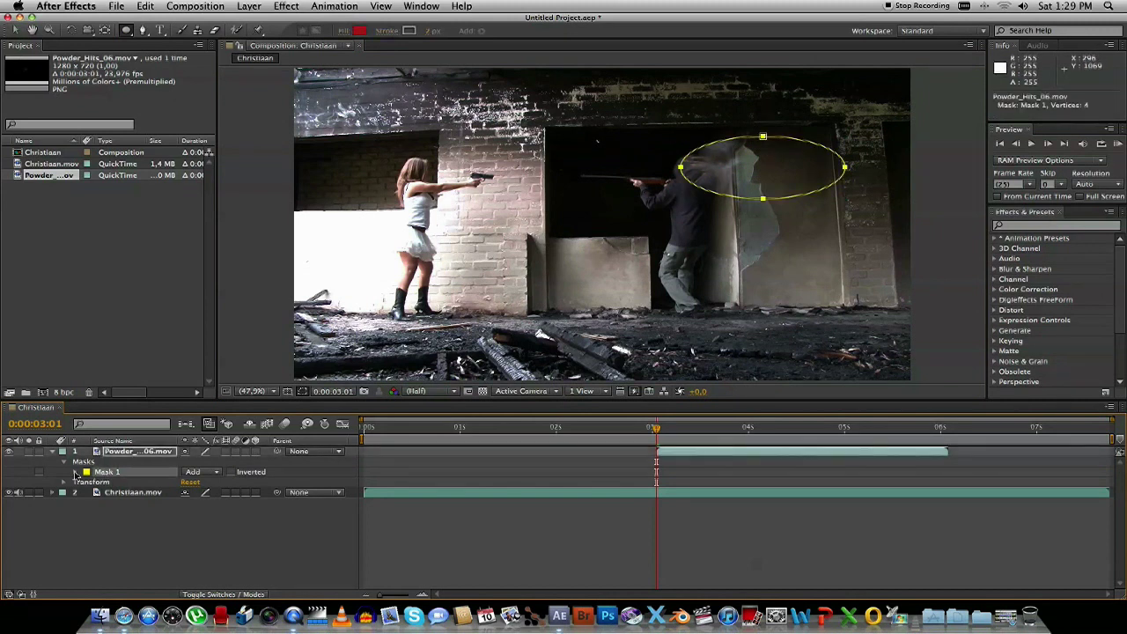
{"action": "left_click", "coordinate": [75, 473]}
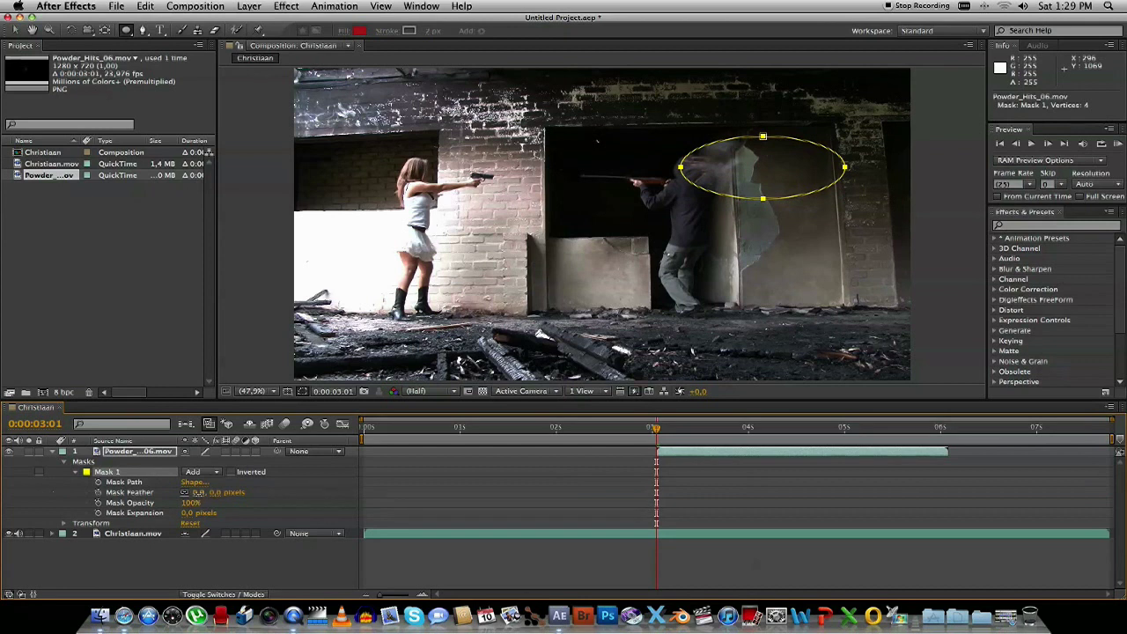
{"action": "left_click_drag", "start_coordinate": [198, 492], "coordinate": [212, 492]}
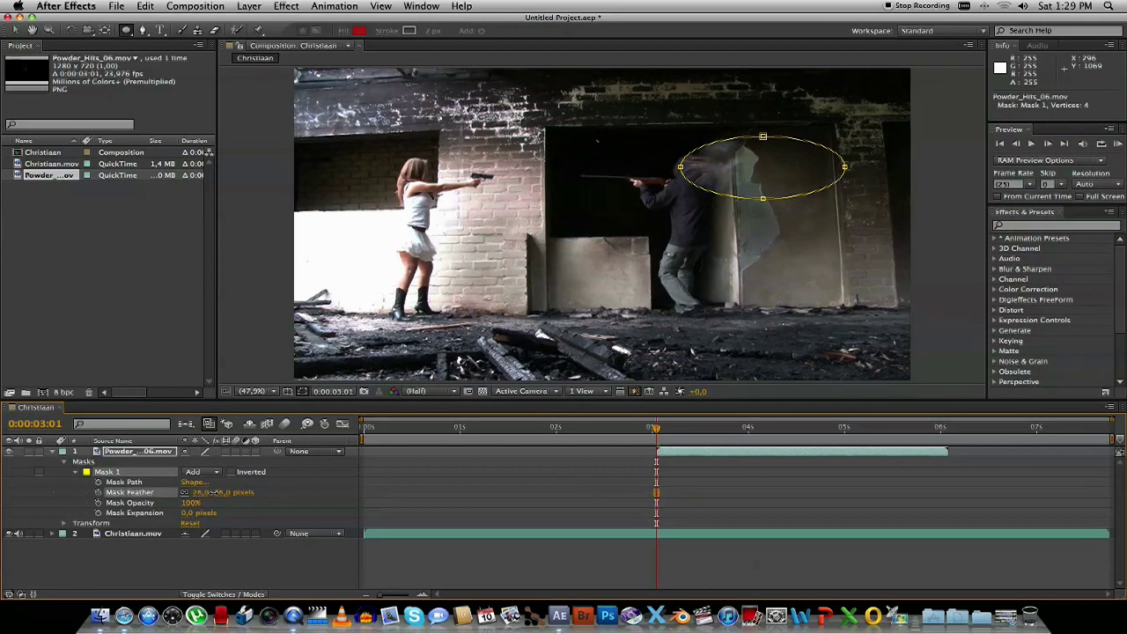
{"action": "left_click", "coordinate": [210, 562]}
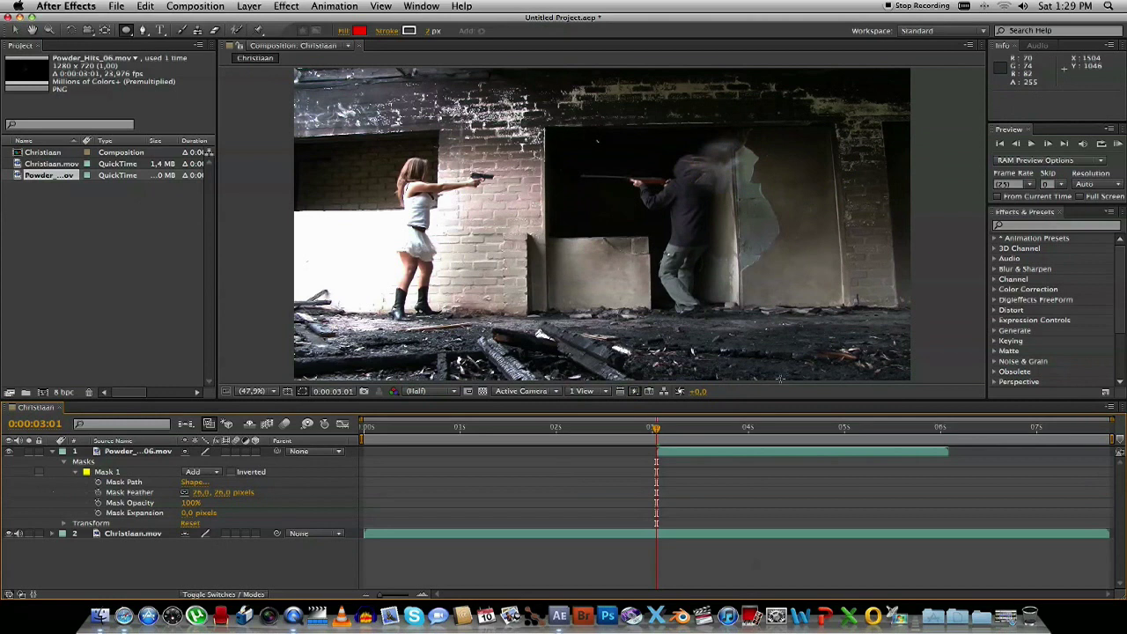
{"action": "left_click_drag", "start_coordinate": [656, 429], "coordinate": [718, 429]}
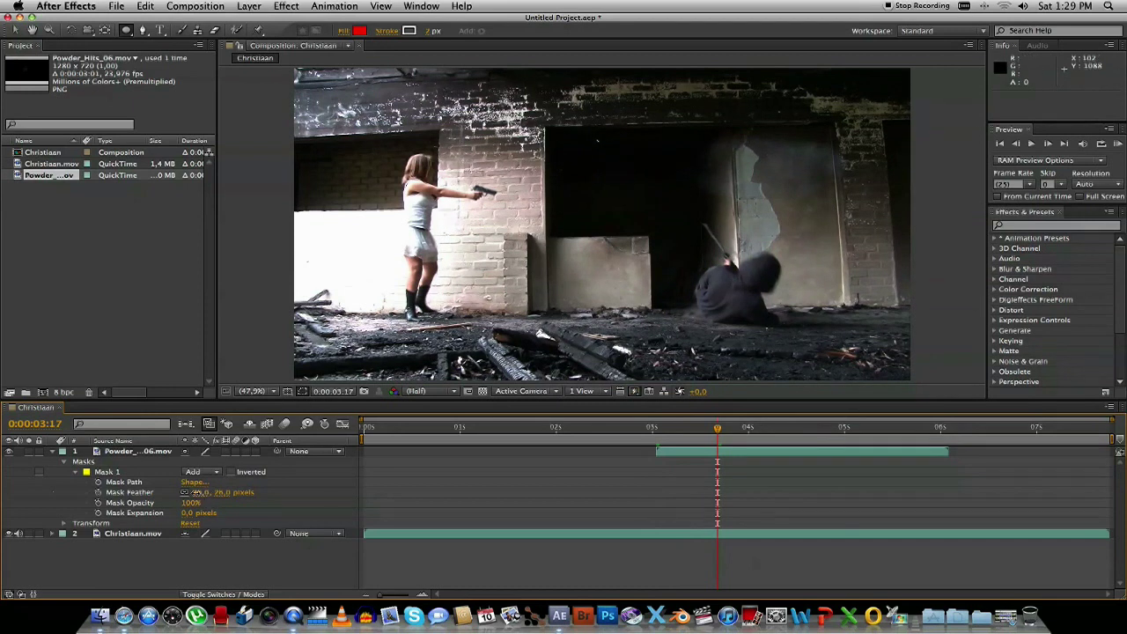
Raise the Mask Feather to 50 pixels and preview the hit from 0:00:03:00.
{"action": "left_click_drag", "start_coordinate": [201, 498], "coordinate": [213, 498]}
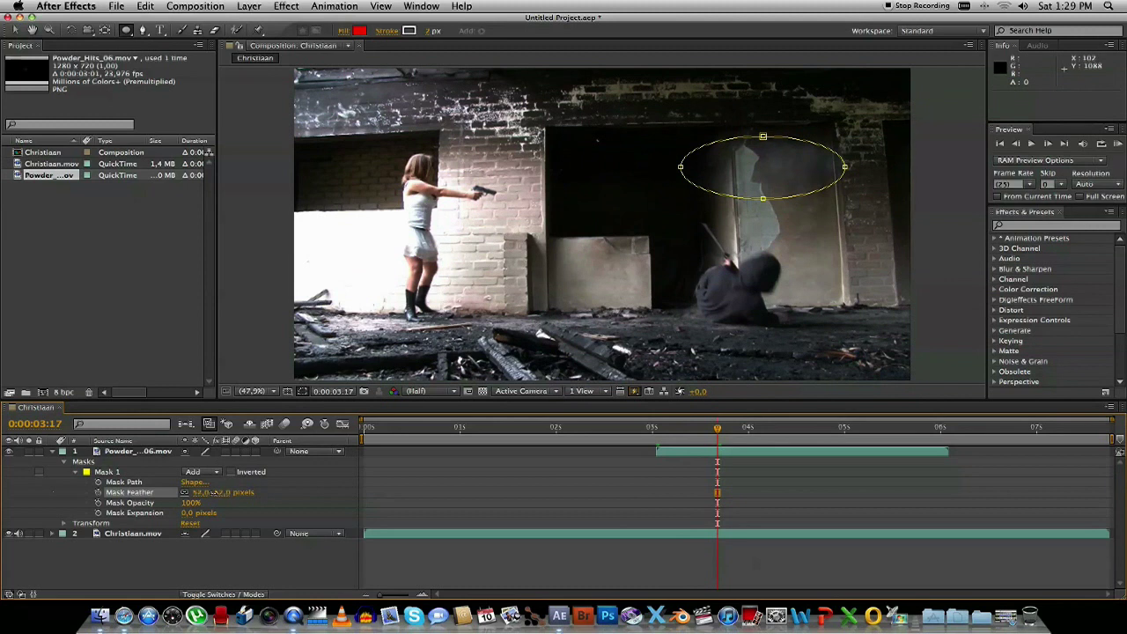
{"action": "left_click_drag", "start_coordinate": [212, 493], "coordinate": [219, 493]}
{"action": "left_click", "coordinate": [370, 480]}
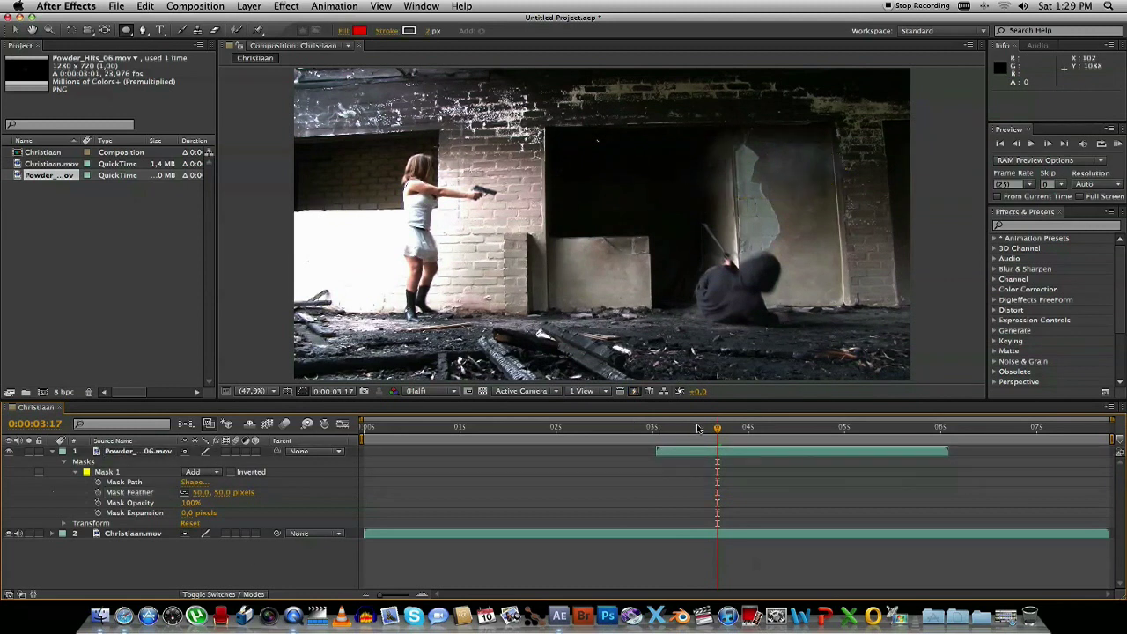
{"action": "left_click", "coordinate": [656, 428]}
{"action": "key", "text": "KP_0"}
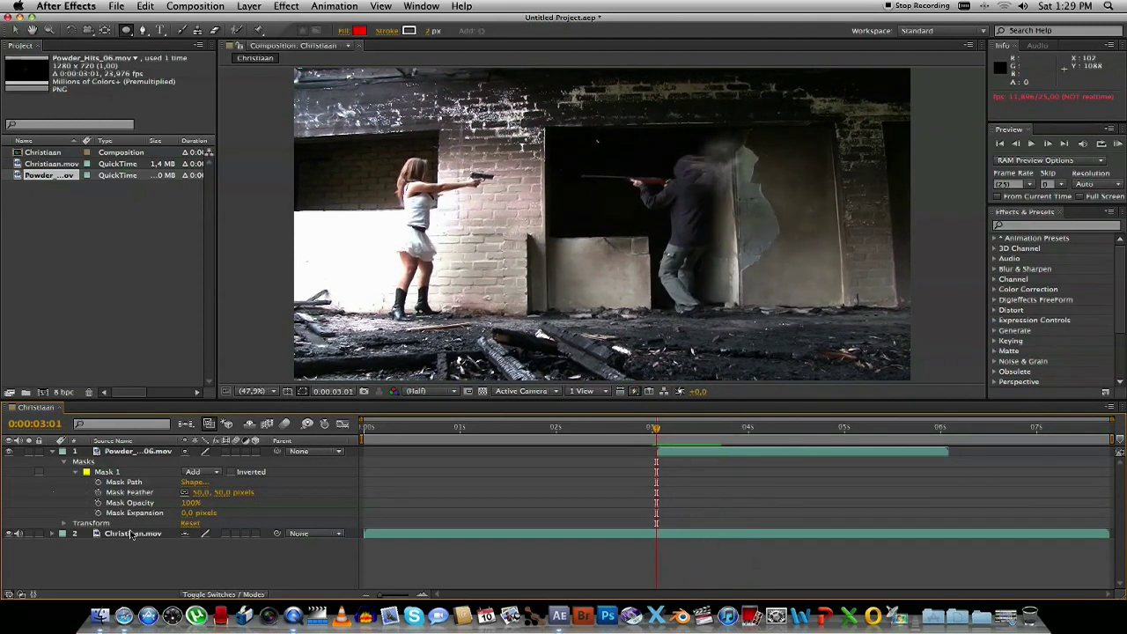
{"action": "left_click", "coordinate": [132, 452]}
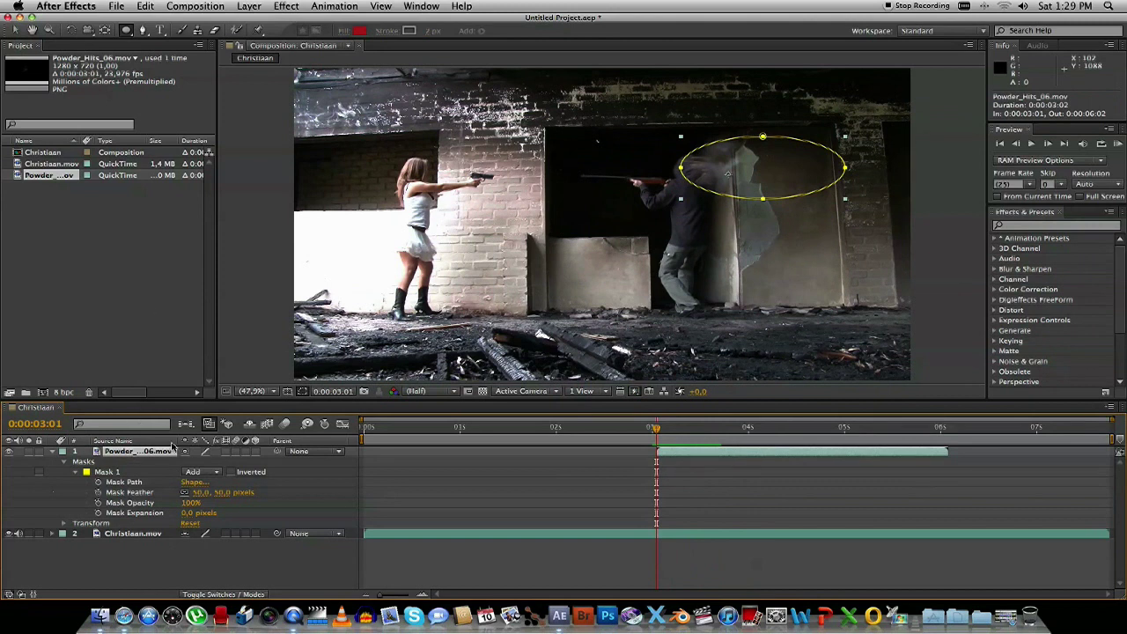
Add a Color Correction > Tint effect to the Powder_Hits layer.
{"action": "right_click", "coordinate": [128, 456]}
{"action": "mouse_move", "coordinate": [219, 377]}
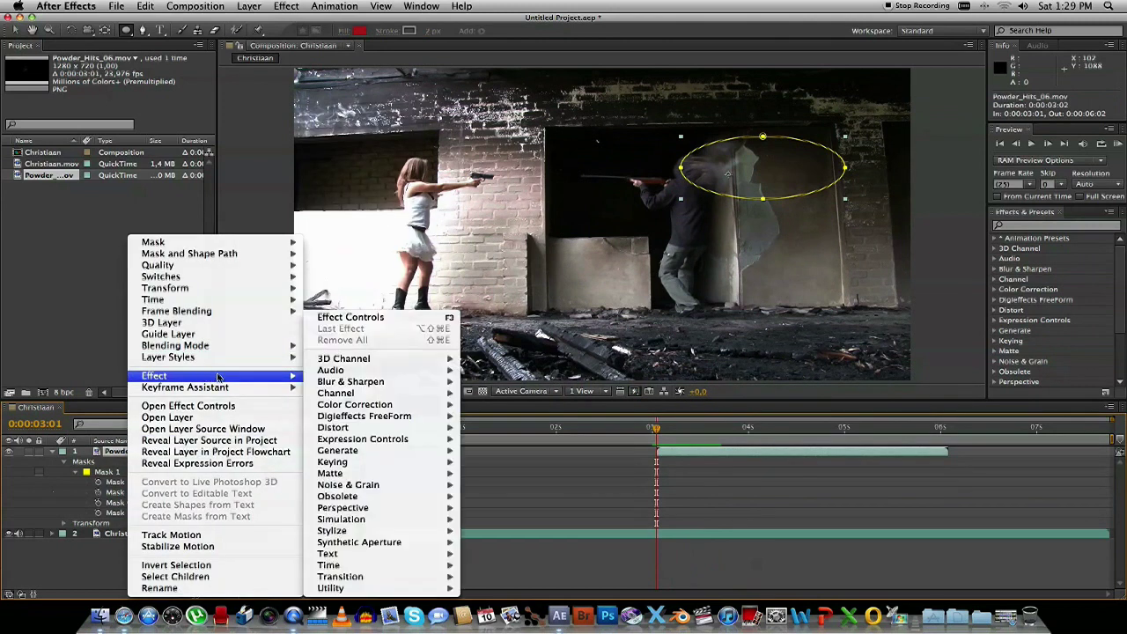
{"action": "mouse_move", "coordinate": [374, 380]}
{"action": "mouse_move", "coordinate": [374, 404]}
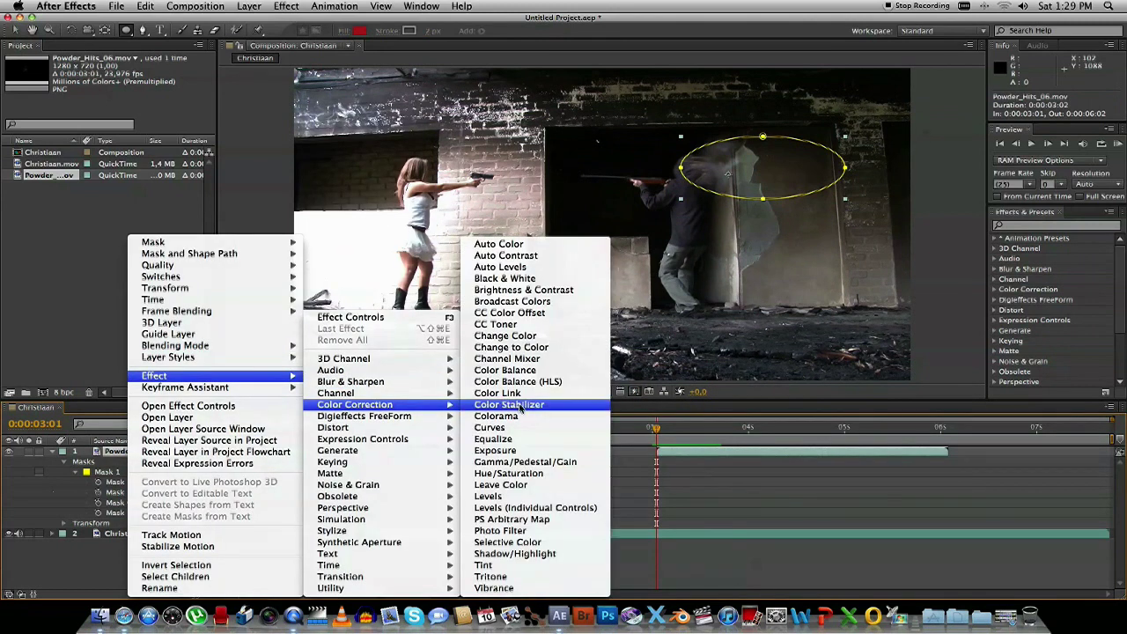
{"action": "left_click", "coordinate": [513, 567]}
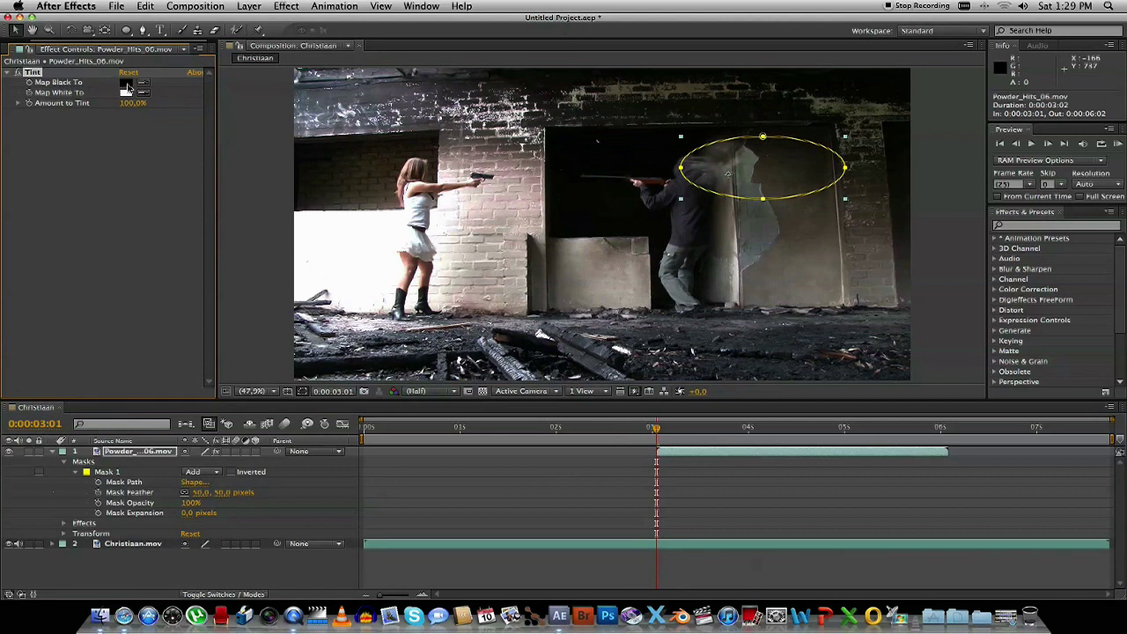
Set Tint's Map Black To grey and Map White To red.
{"action": "left_click", "coordinate": [126, 83]}
{"action": "mouse_move", "coordinate": [480, 315]}
{"action": "left_mouse_down"}
{"action": "mouse_move", "coordinate": [377, 314]}
{"action": "mouse_move", "coordinate": [370, 294]}
{"action": "left_mouse_up"}
{"action": "left_click", "coordinate": [683, 239]}
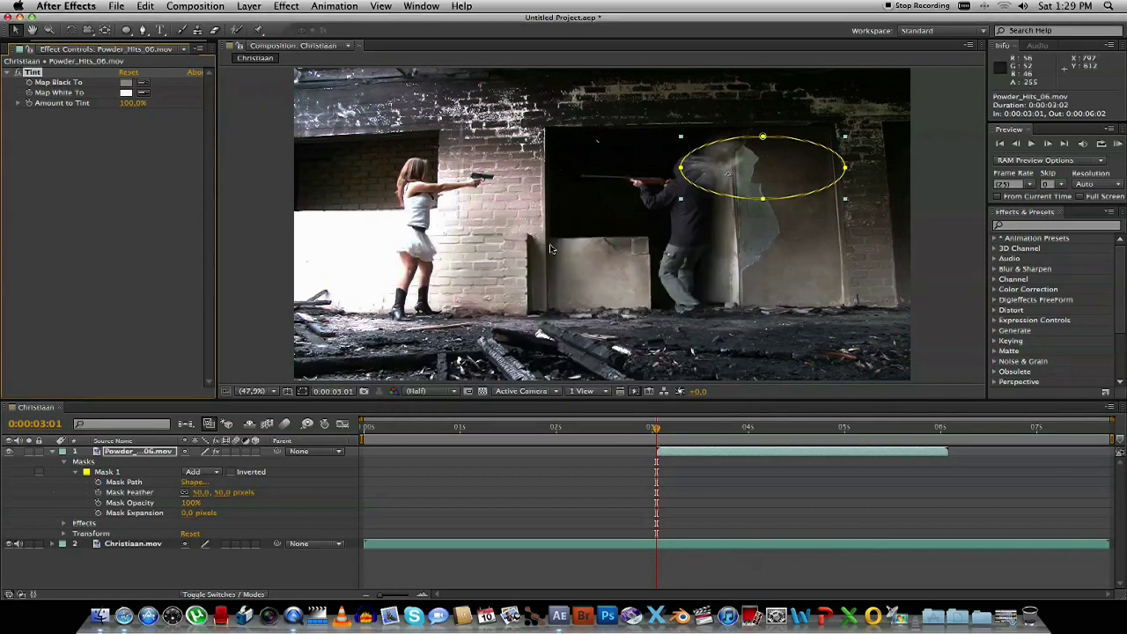
{"action": "left_click", "coordinate": [126, 92]}
{"action": "mouse_move", "coordinate": [555, 302]}
{"action": "left_mouse_down"}
{"action": "mouse_move", "coordinate": [588, 275]}
{"action": "mouse_move", "coordinate": [591, 290]}
{"action": "mouse_move", "coordinate": [598, 233]}
{"action": "left_mouse_up"}
{"action": "left_click", "coordinate": [704, 237]}
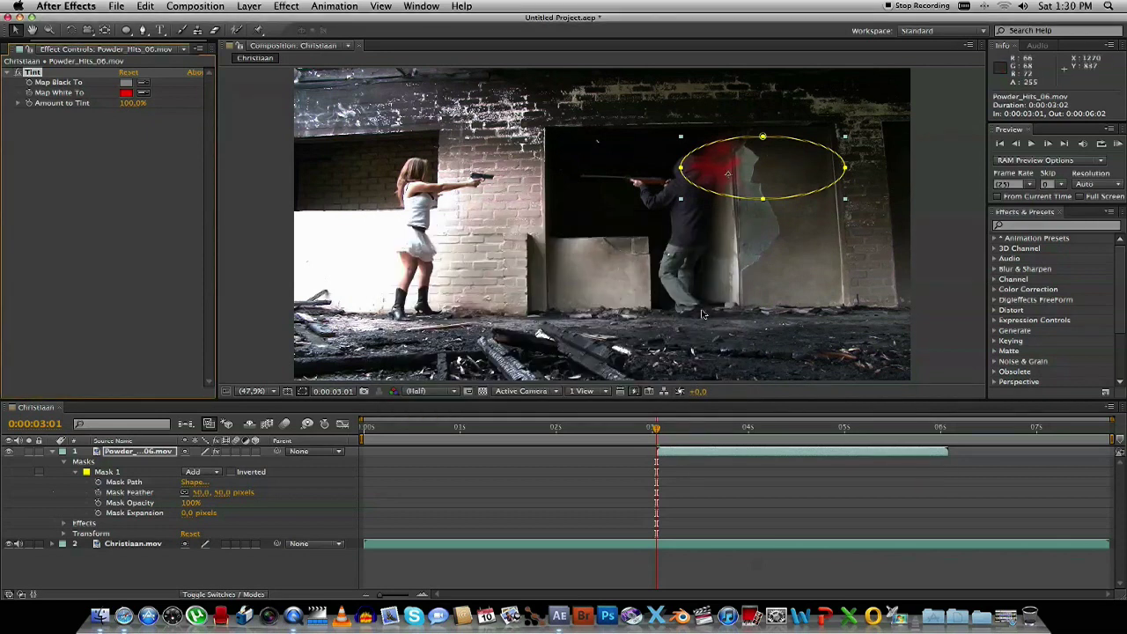
Play back the red-tinted hit from just before it starts.
{"action": "left_click", "coordinate": [655, 430]}
{"action": "key", "text": "space"}
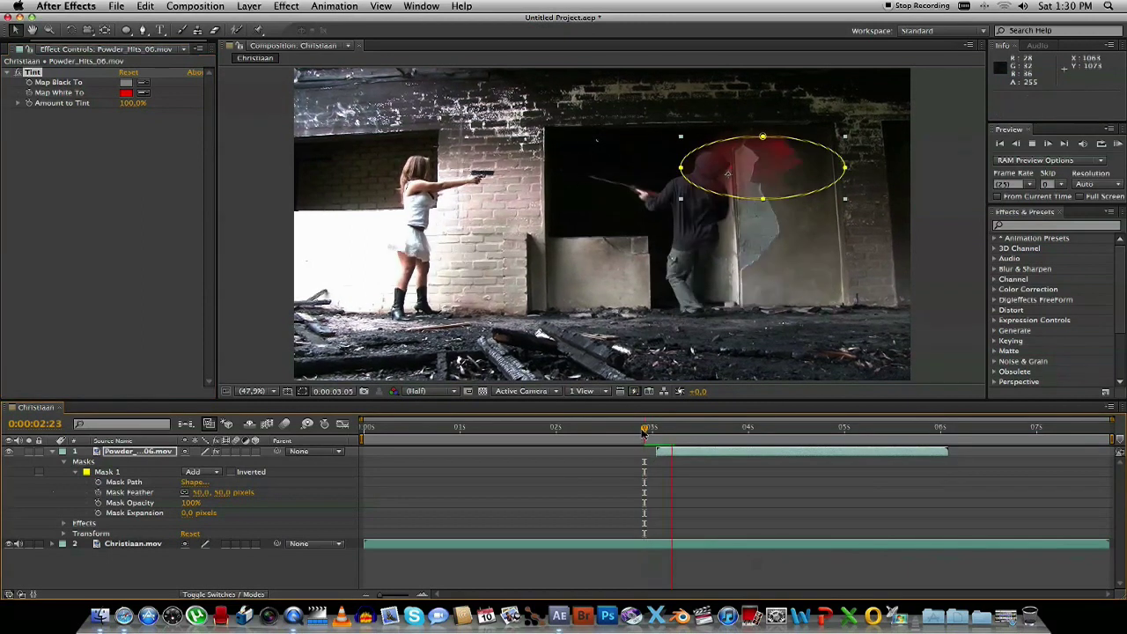
{"action": "left_click", "coordinate": [343, 566]}
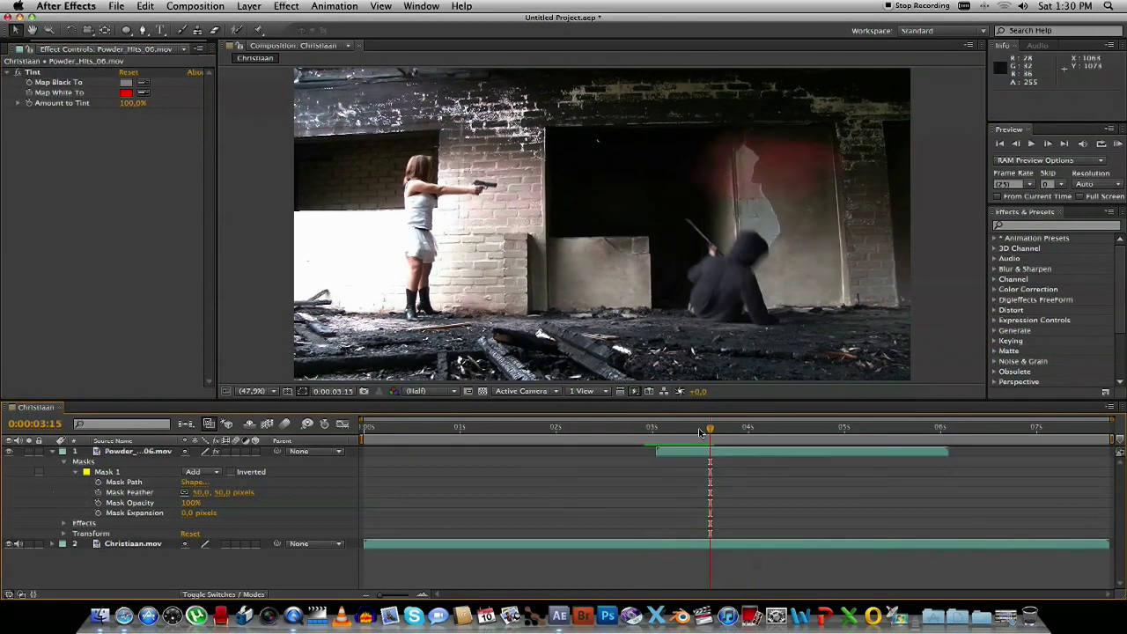
{"action": "left_click_drag", "start_coordinate": [701, 432], "coordinate": [660, 428]}
{"action": "key", "text": "space"}
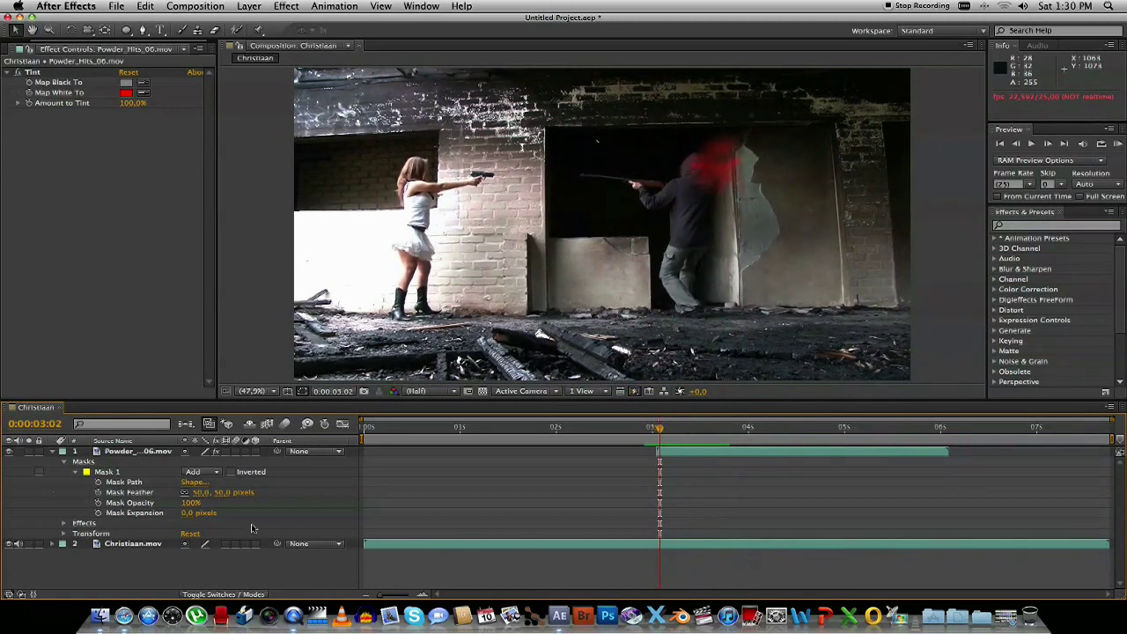
Add a Color Correction > Curves effect to the Powder_Hits layer and pull the RGB curve down.
{"action": "left_click", "coordinate": [127, 455]}
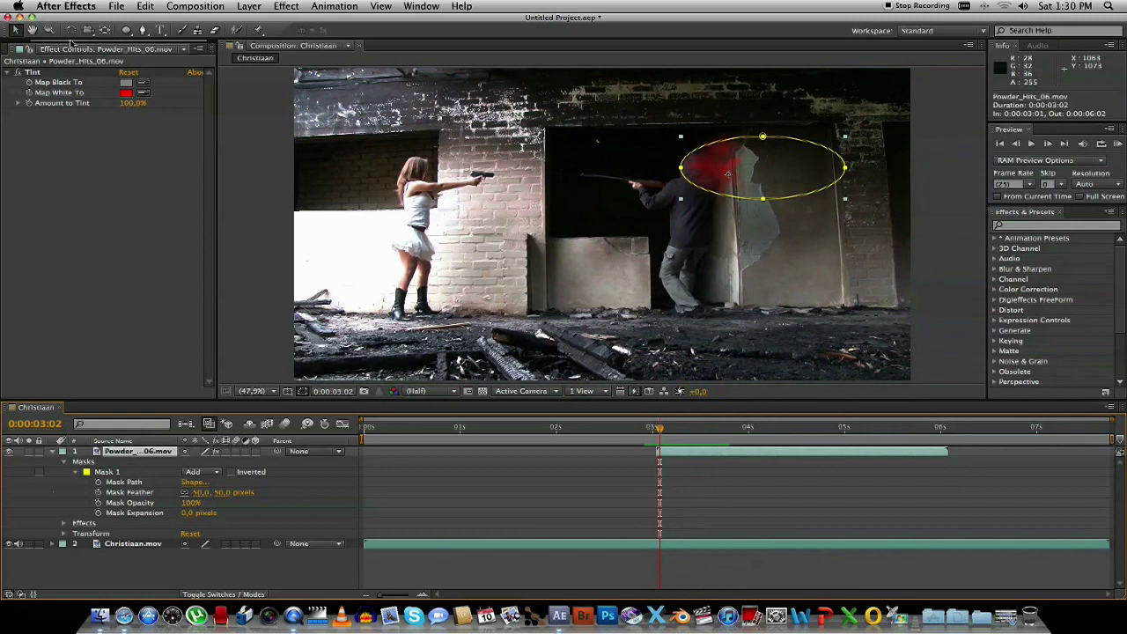
{"action": "right_click", "coordinate": [145, 452]}
{"action": "mouse_move", "coordinate": [216, 379]}
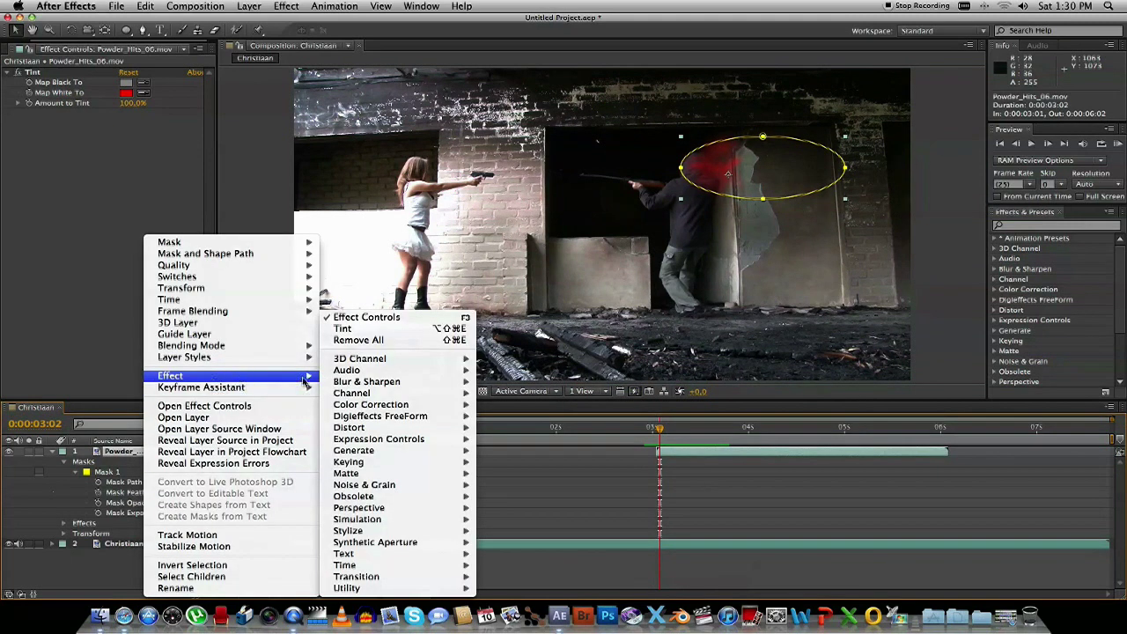
{"action": "mouse_move", "coordinate": [448, 412]}
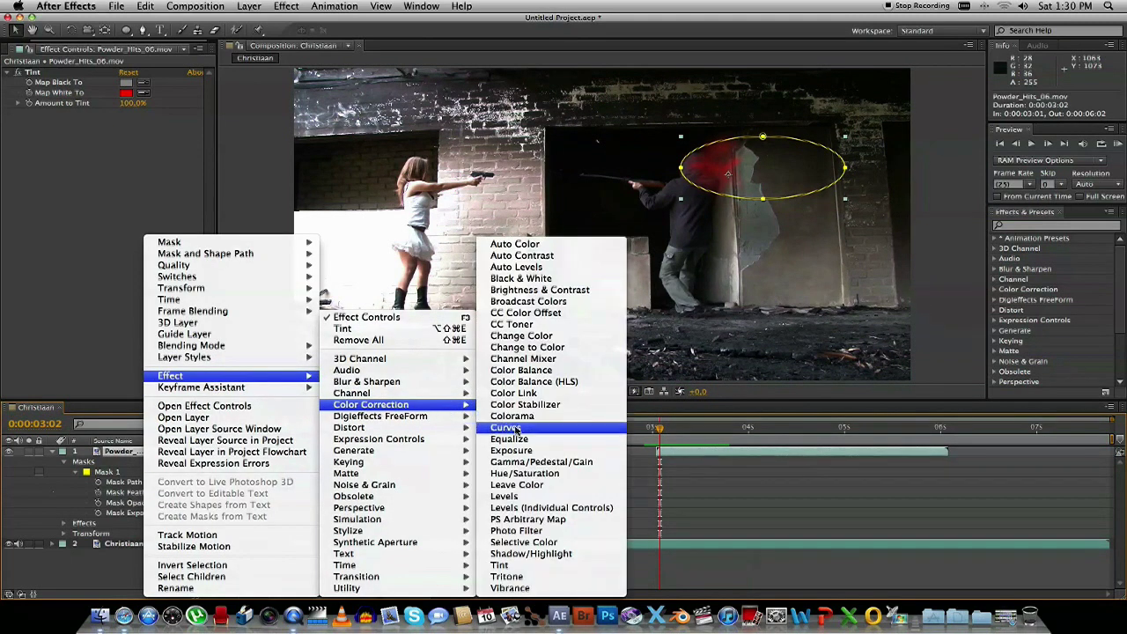
{"action": "left_click", "coordinate": [500, 427]}
{"action": "left_click_drag", "start_coordinate": [71, 208], "coordinate": [120, 229]}
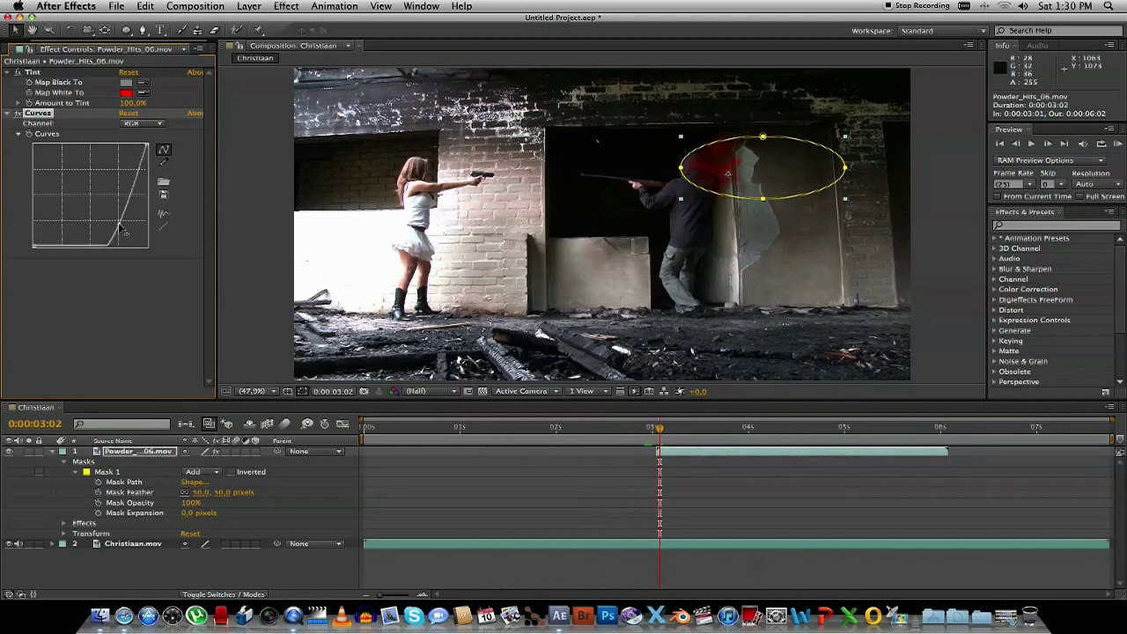
Play the darkened blood burst back from 0:00:03:00.
{"action": "left_click", "coordinate": [249, 568]}
{"action": "key", "text": "space"}
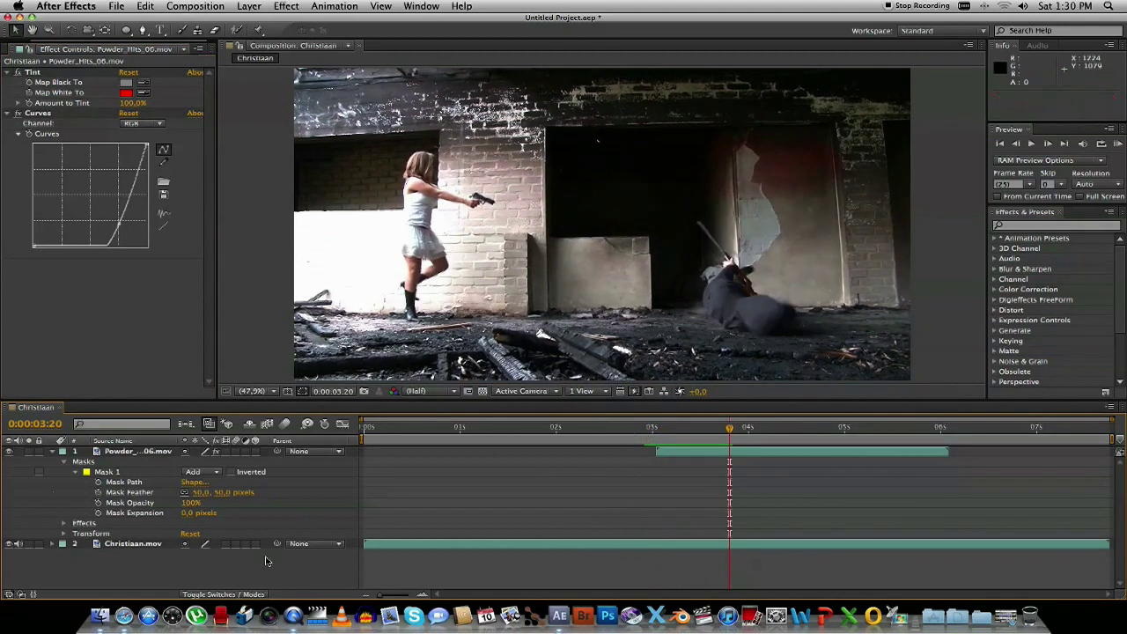
{"action": "left_click", "coordinate": [649, 429]}
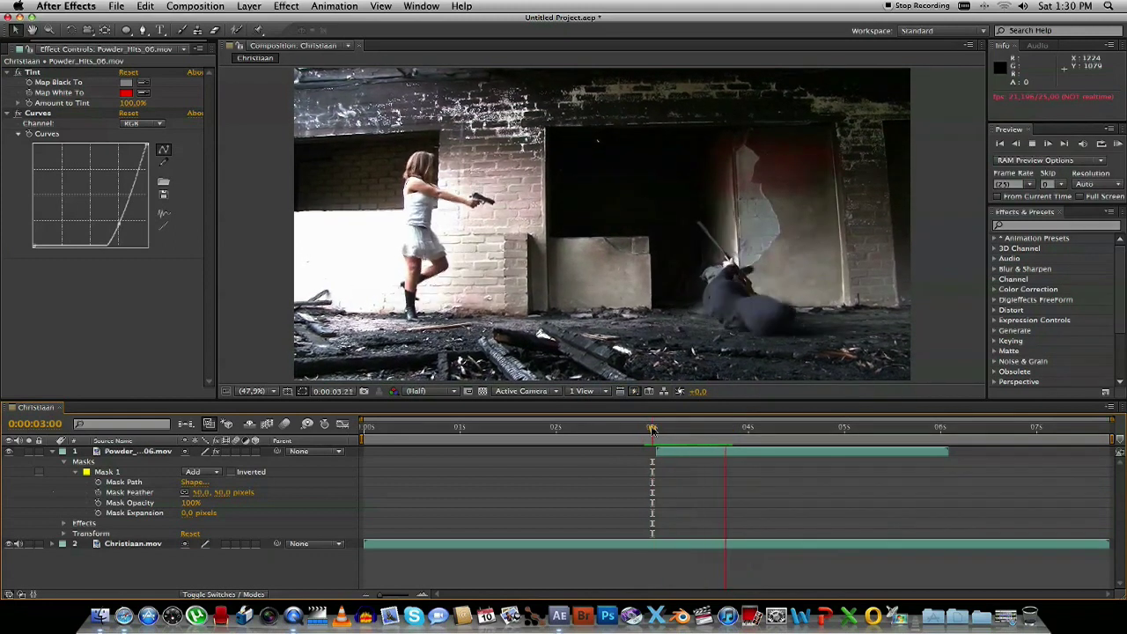
{"action": "left_click_drag", "start_coordinate": [726, 430], "coordinate": [653, 433]}
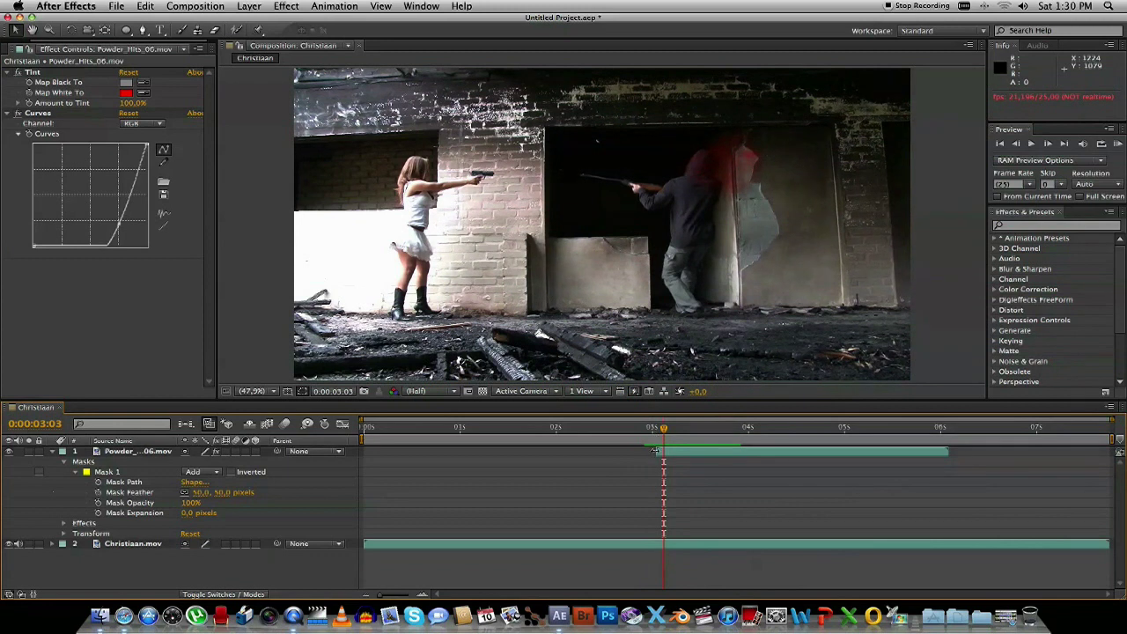
{"action": "left_click", "coordinate": [656, 451]}
{"action": "key", "text": "space"}
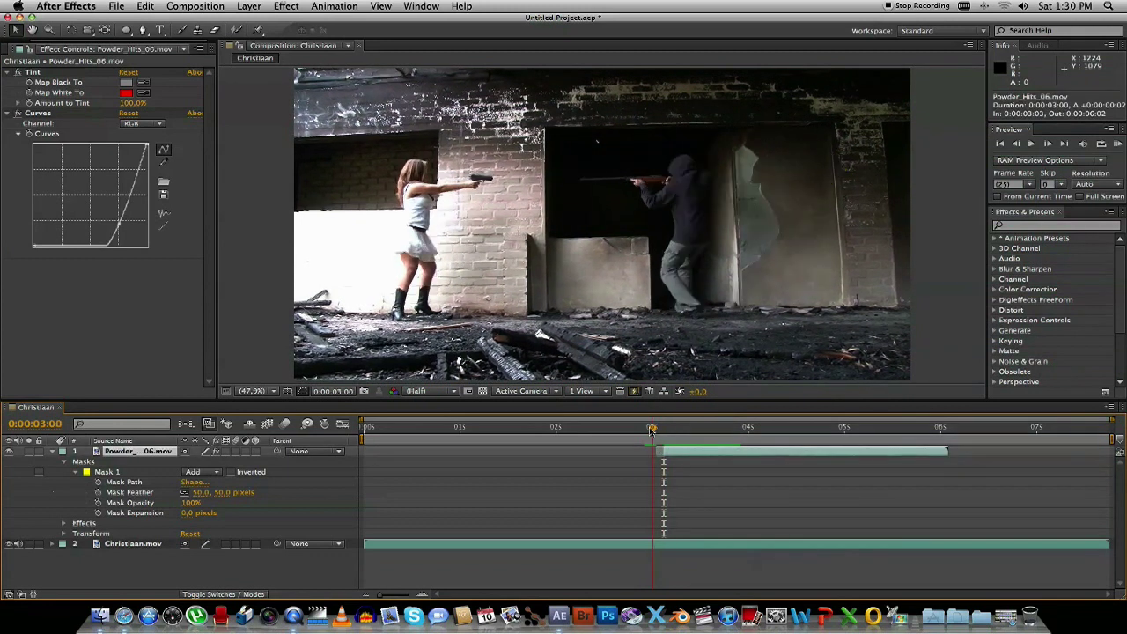
{"action": "left_click", "coordinate": [652, 488]}
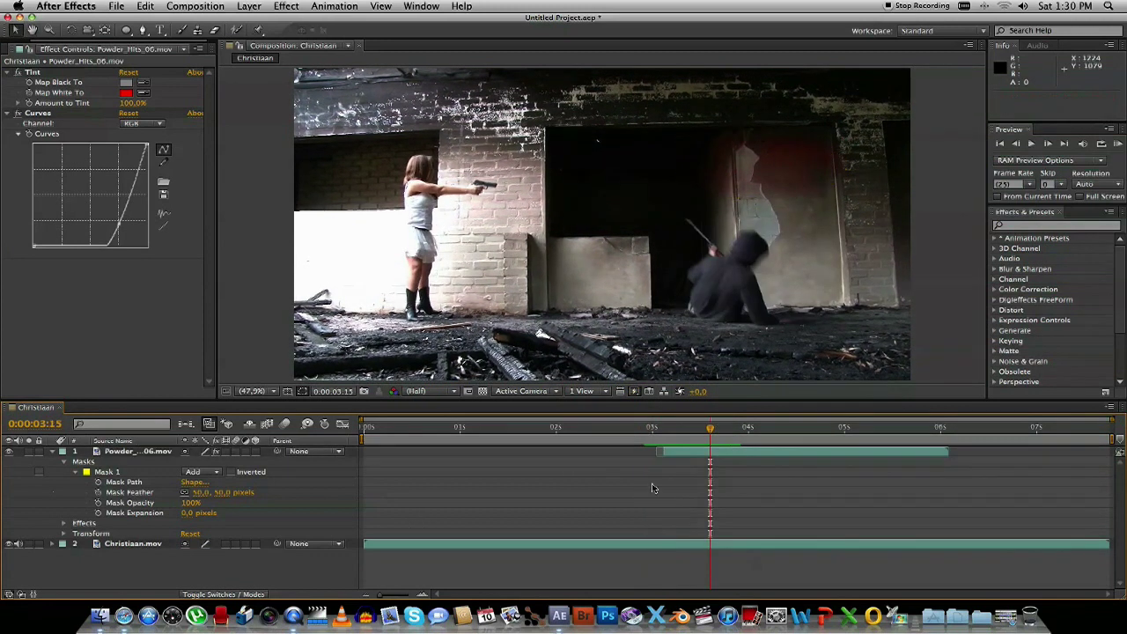
{"action": "key", "text": "space"}
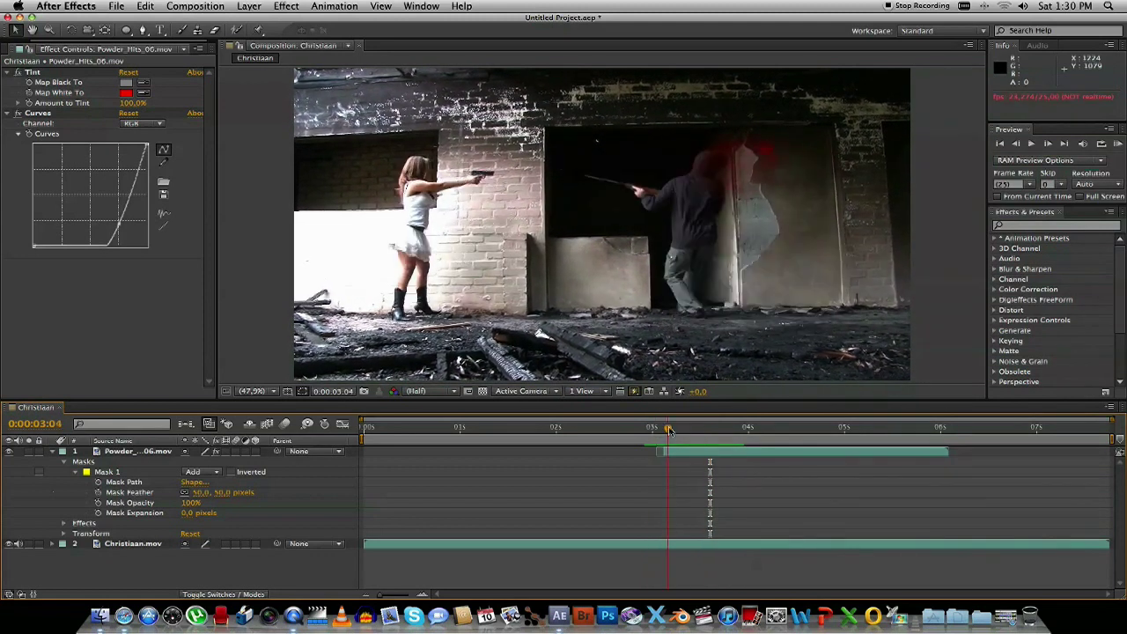
Widen Mask 1 to the right and pull its bottom point down and right.
{"action": "left_click", "coordinate": [108, 475]}
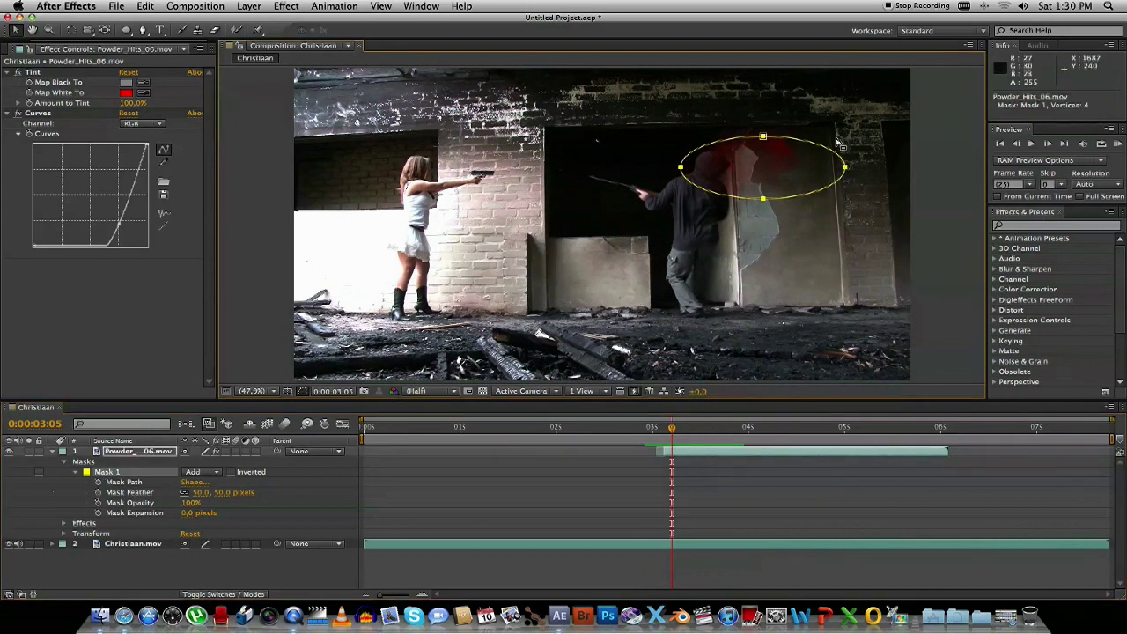
{"action": "left_click", "coordinate": [844, 167]}
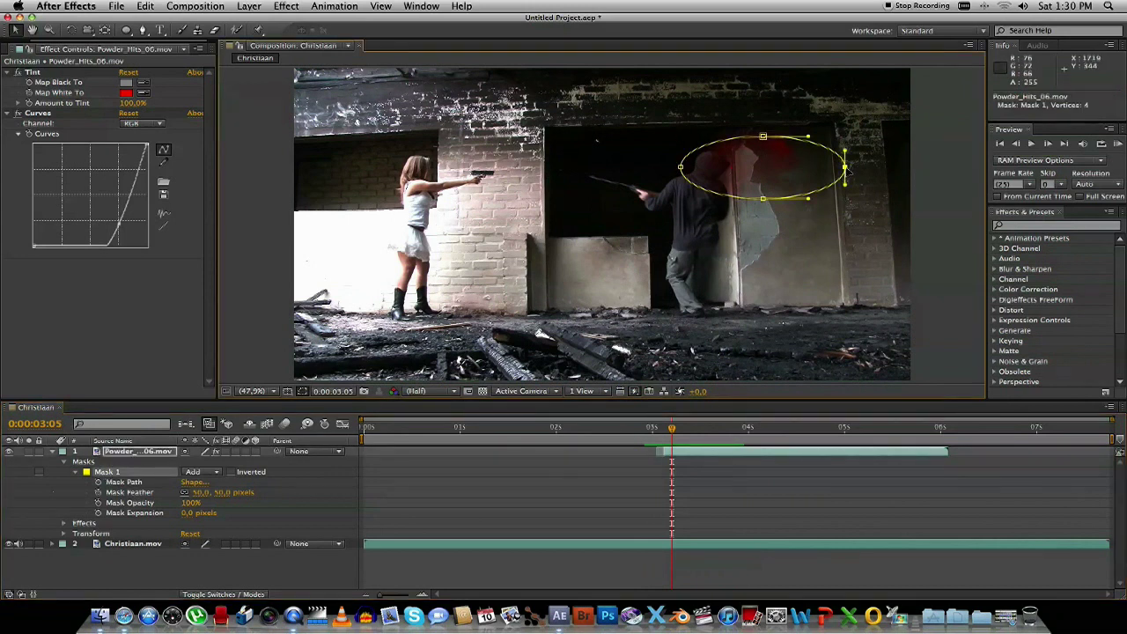
{"action": "left_click_drag", "start_coordinate": [845, 168], "coordinate": [895, 168]}
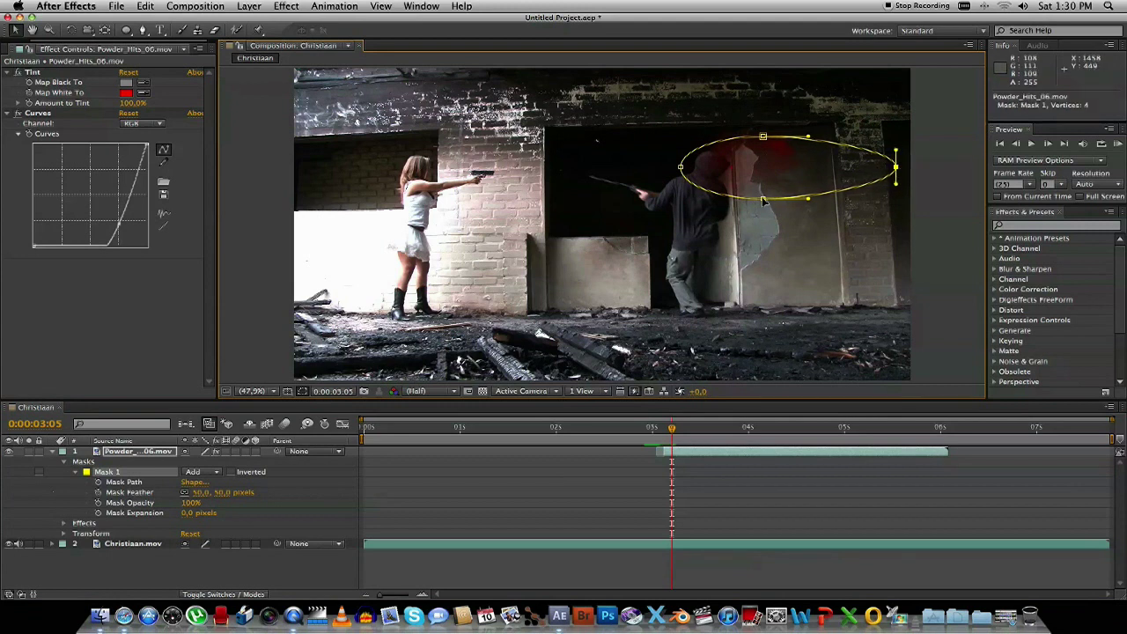
{"action": "left_click_drag", "start_coordinate": [763, 200], "coordinate": [847, 244]}
Play back from 0:00:02:24 to check the reshaped mask, then return to 0:00:03:04.
{"action": "left_click", "coordinate": [640, 450]}
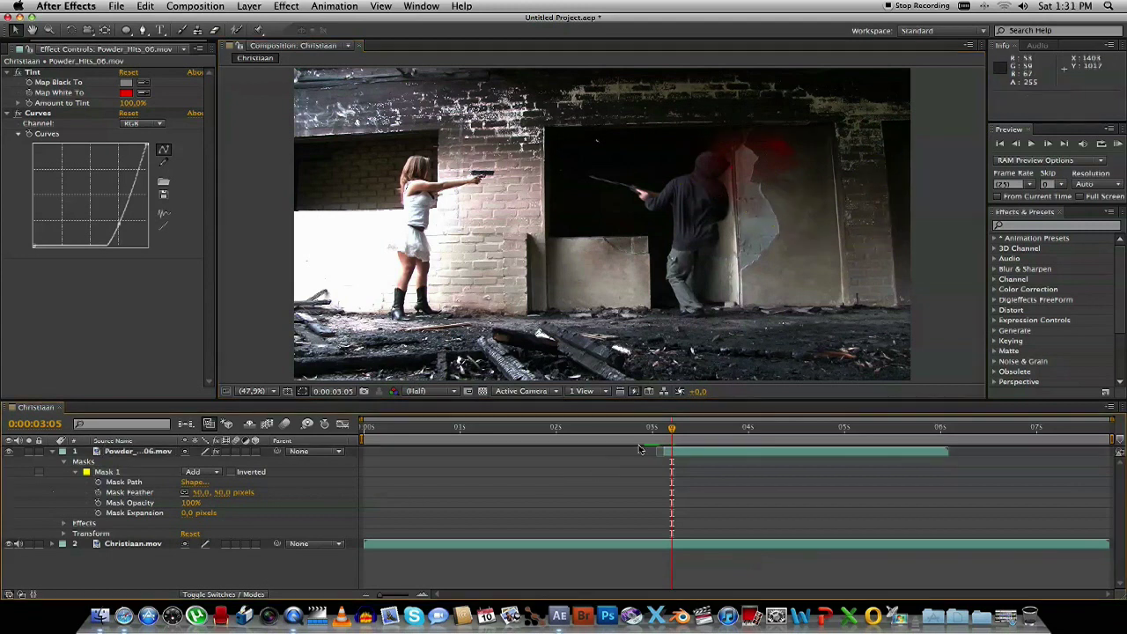
{"action": "left_click_drag", "start_coordinate": [675, 431], "coordinate": [650, 432]}
{"action": "key", "text": "space"}
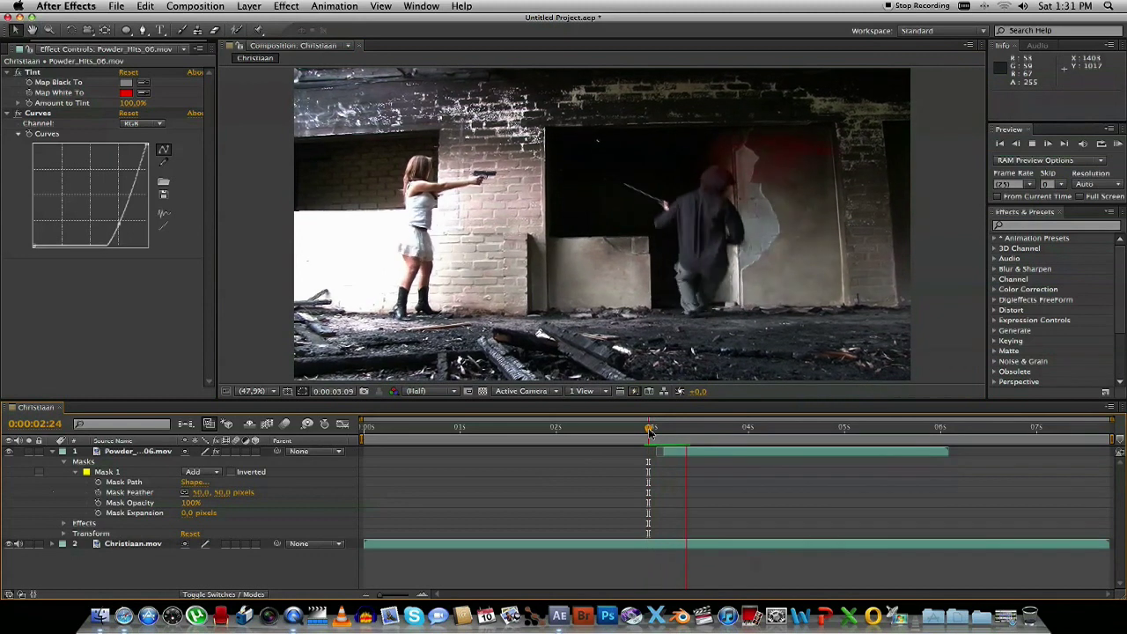
{"action": "key", "text": "space"}
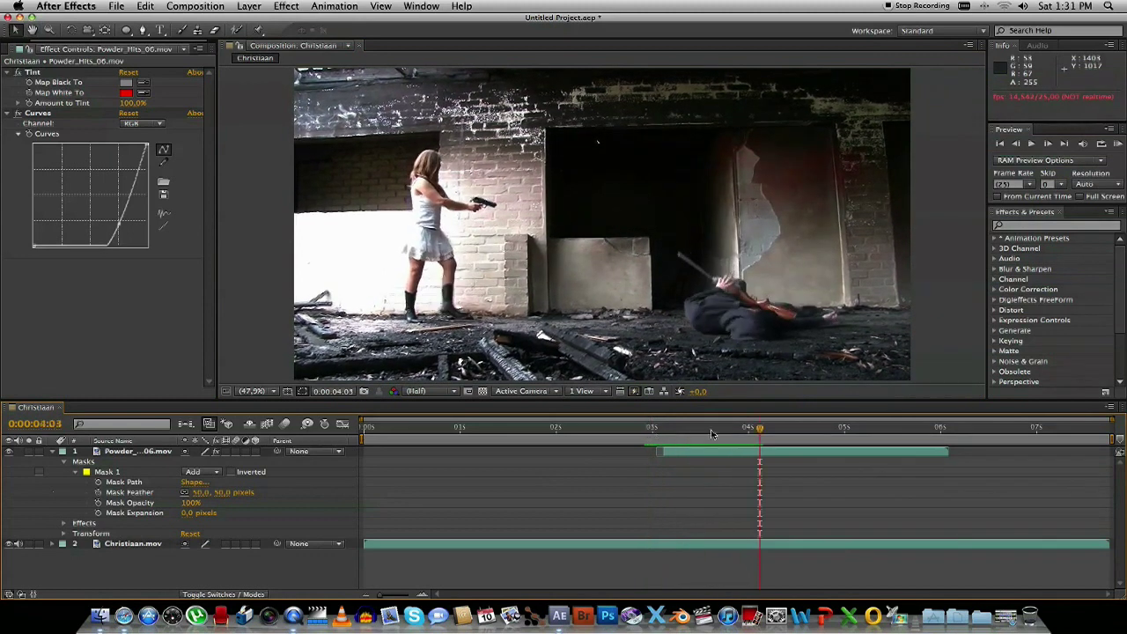
{"action": "left_click_drag", "start_coordinate": [740, 429], "coordinate": [711, 428]}
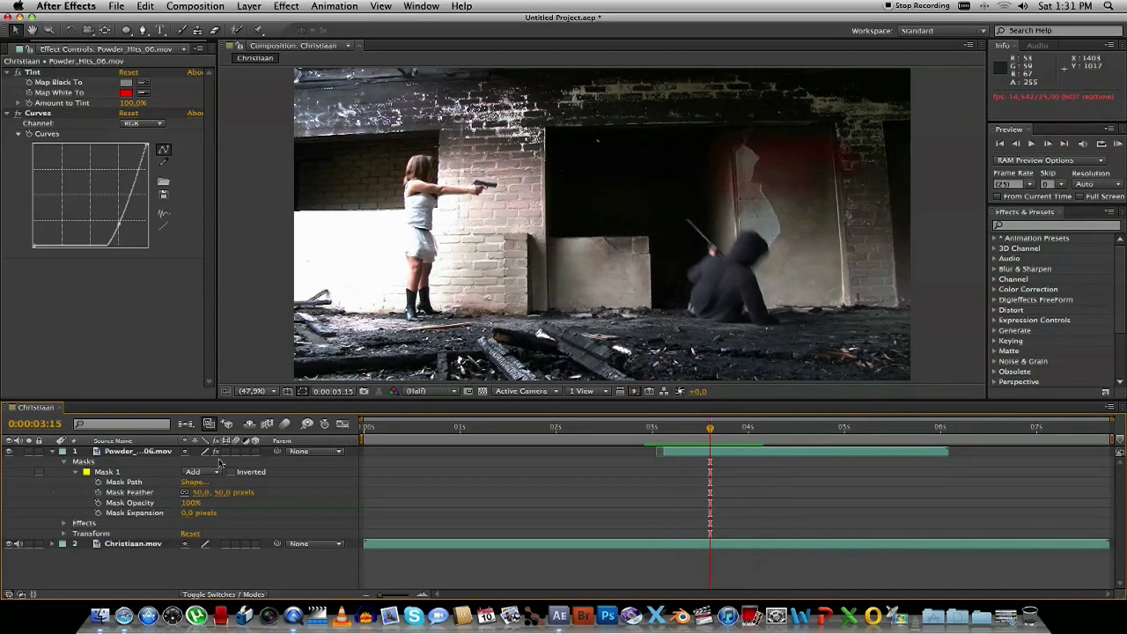
Key the powder hit's Opacity at 100% at 0:00:03:15 and 0% a little later.
{"action": "left_click", "coordinate": [132, 452]}
{"action": "left_click", "coordinate": [52, 452]}
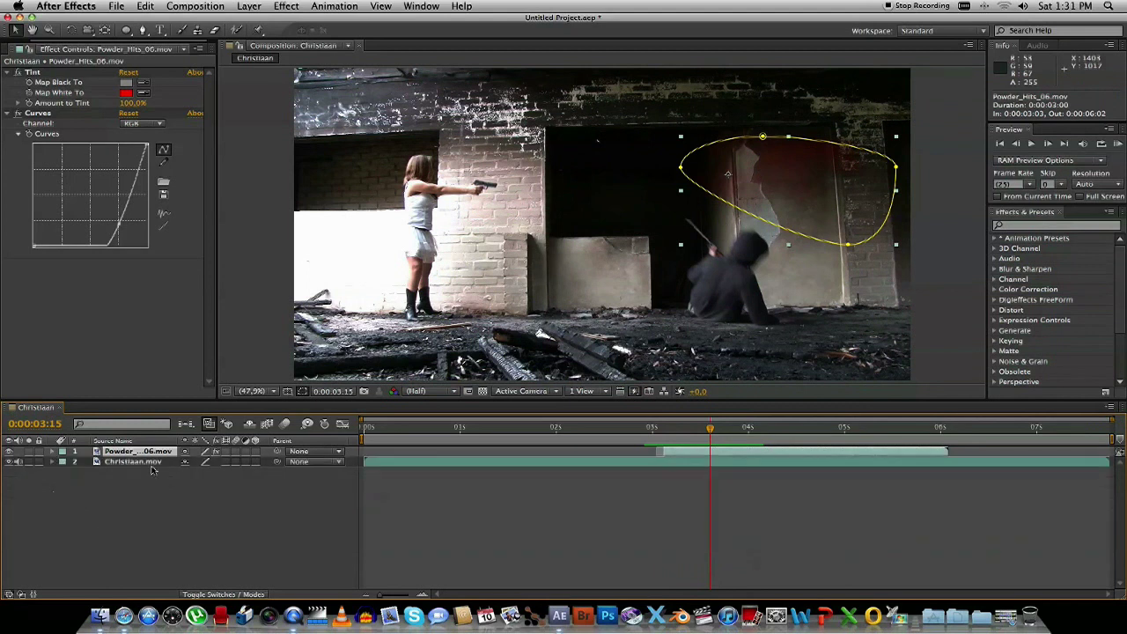
{"action": "key", "text": "t"}
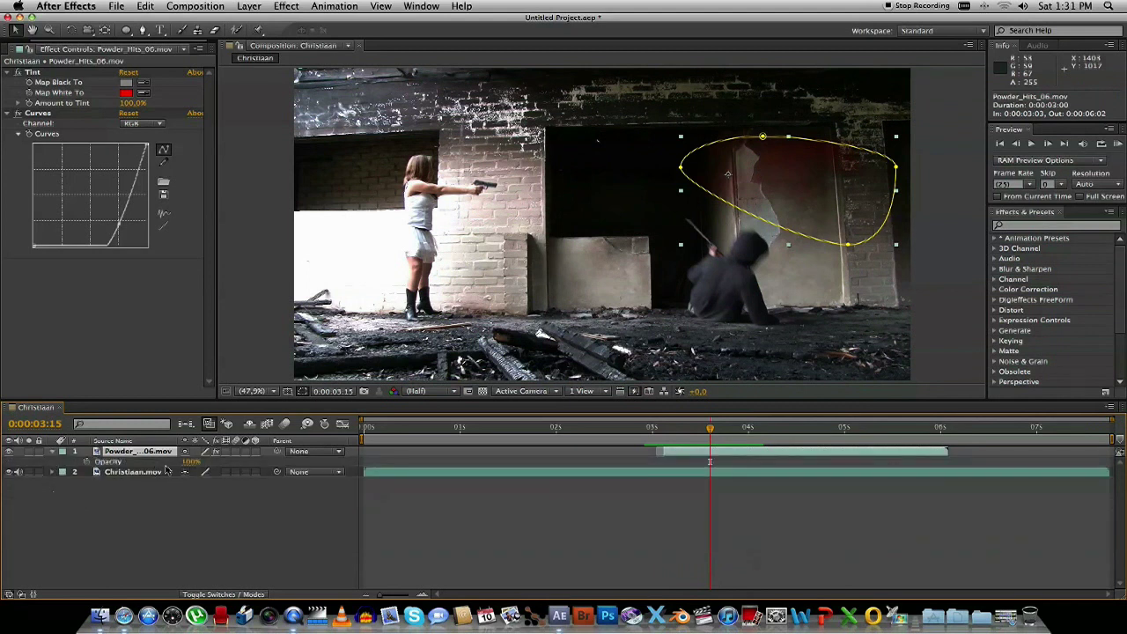
{"action": "left_click", "coordinate": [87, 462]}
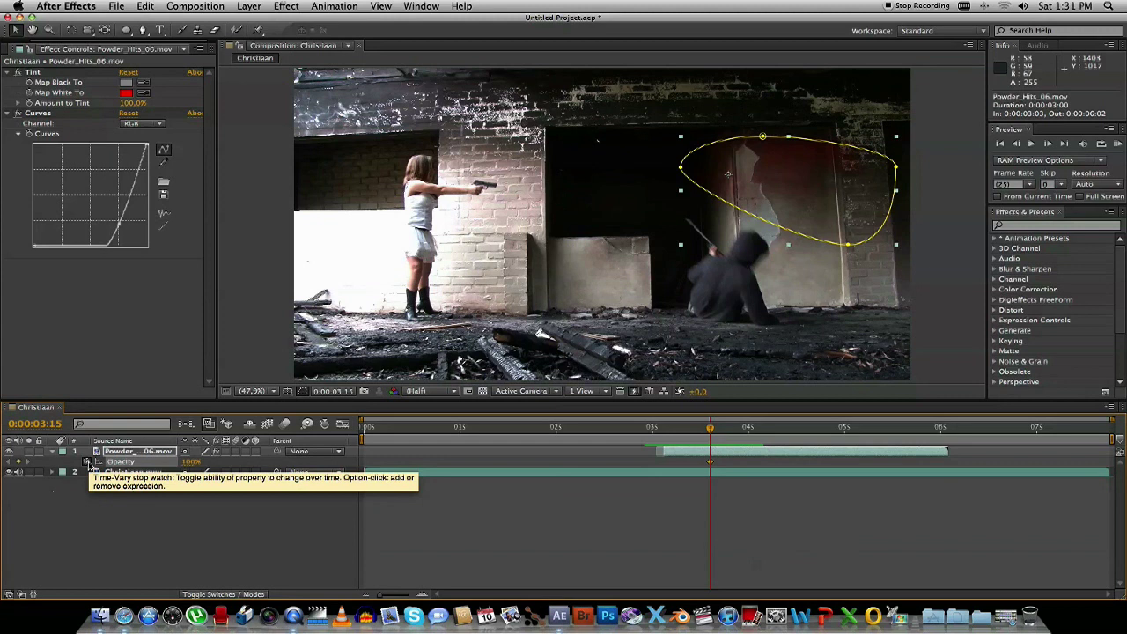
{"action": "key", "text": "space"}
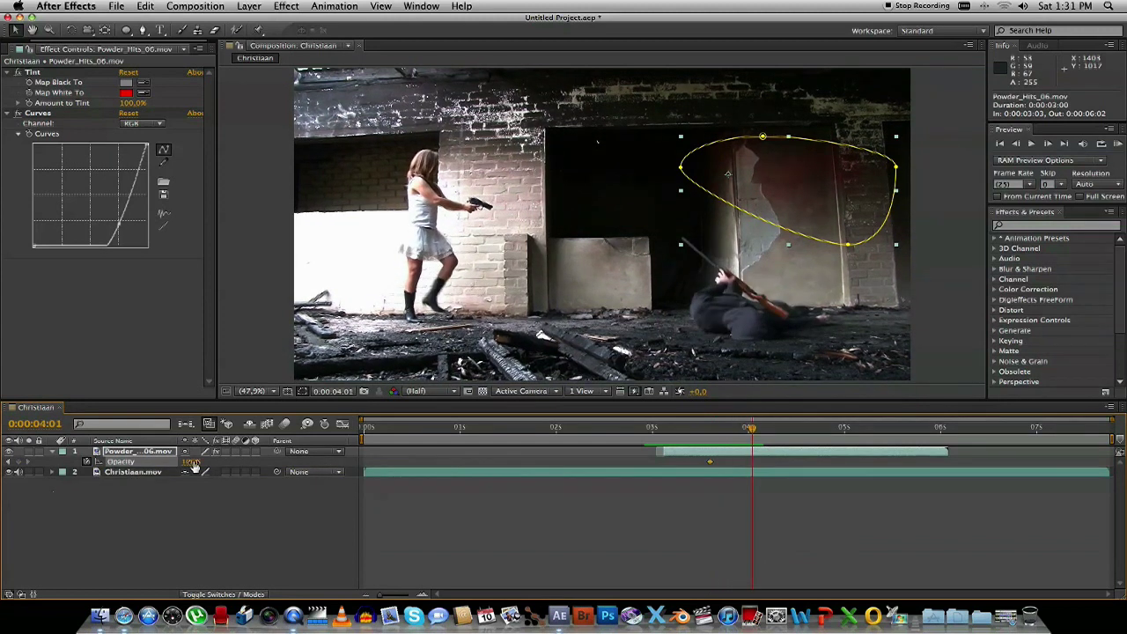
{"action": "type", "text": "0"}
{"action": "left_click", "coordinate": [209, 514]}
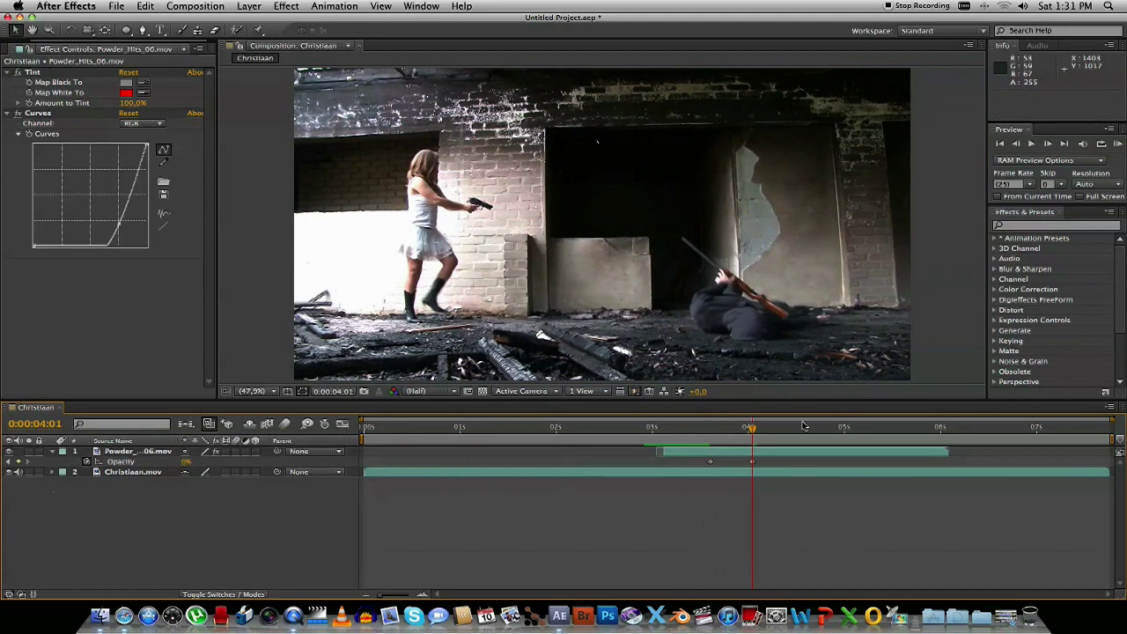
Preview the fade from 0:00:02:22 and move the 0% keyframe to 0:00:04:06.
{"action": "left_click_drag", "start_coordinate": [803, 426], "coordinate": [641, 430]}
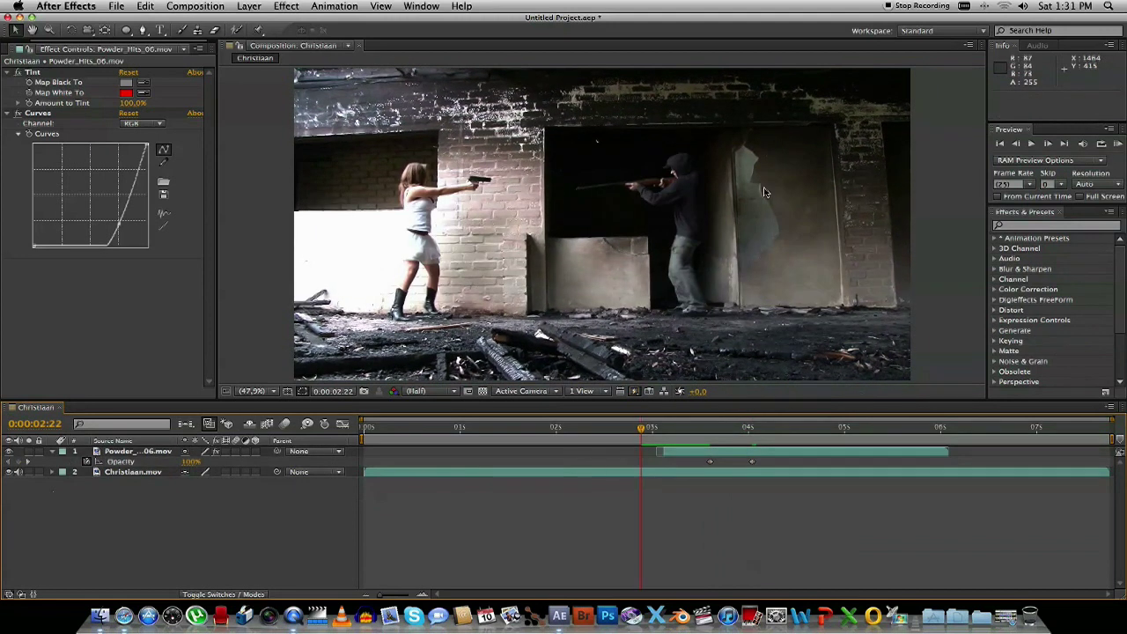
{"action": "key", "text": "space"}
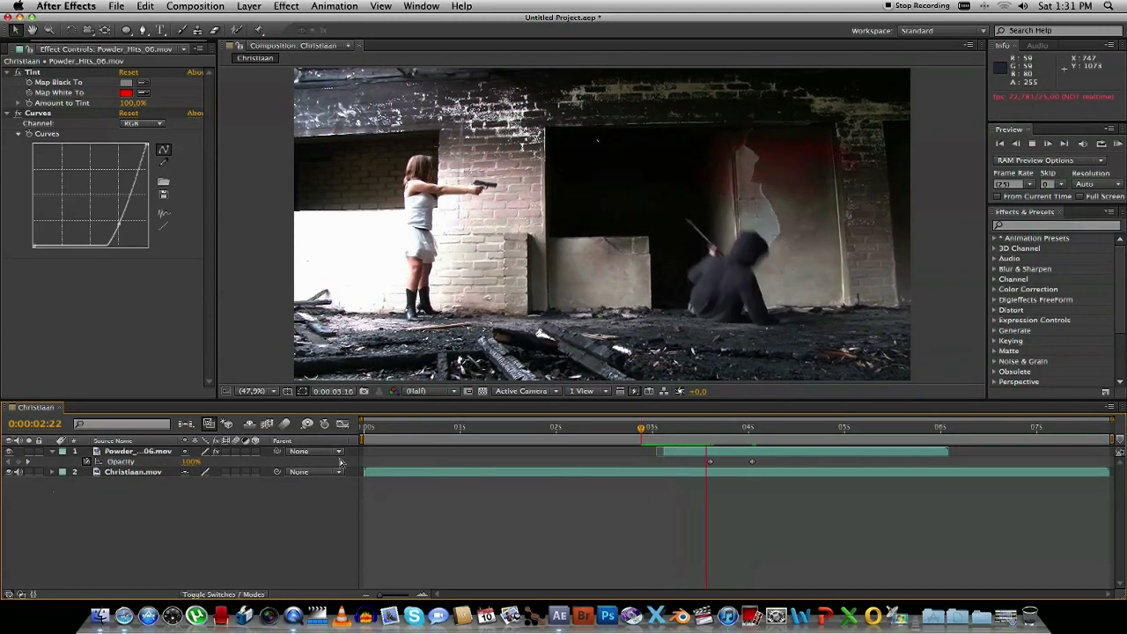
{"action": "left_click", "coordinate": [771, 462]}
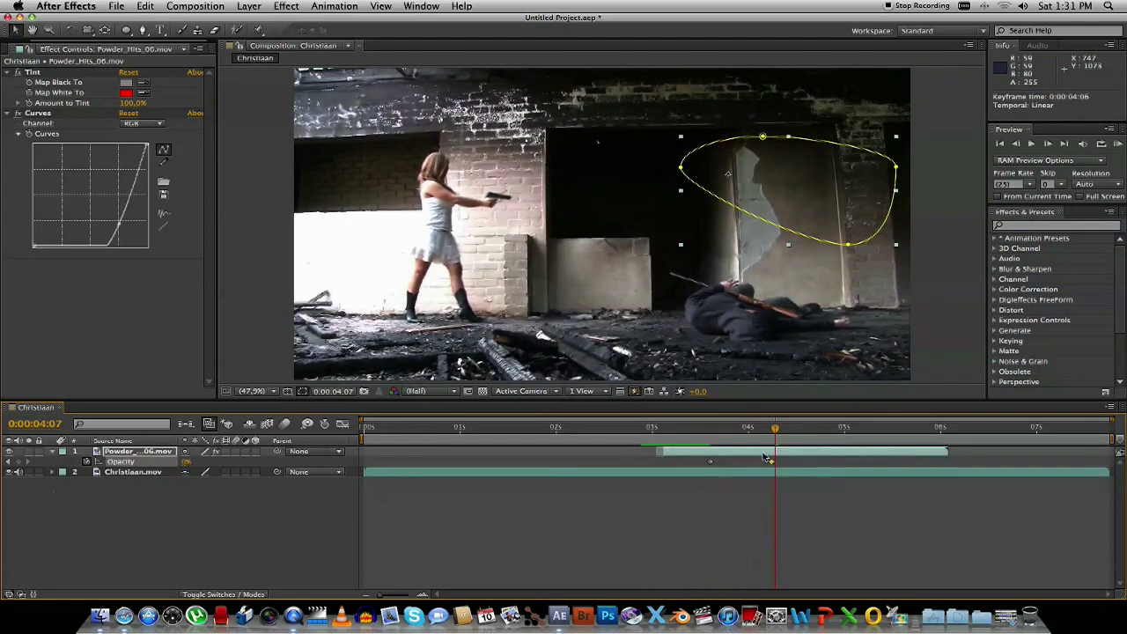
{"action": "left_click", "coordinate": [742, 431]}
{"action": "key", "text": "space"}
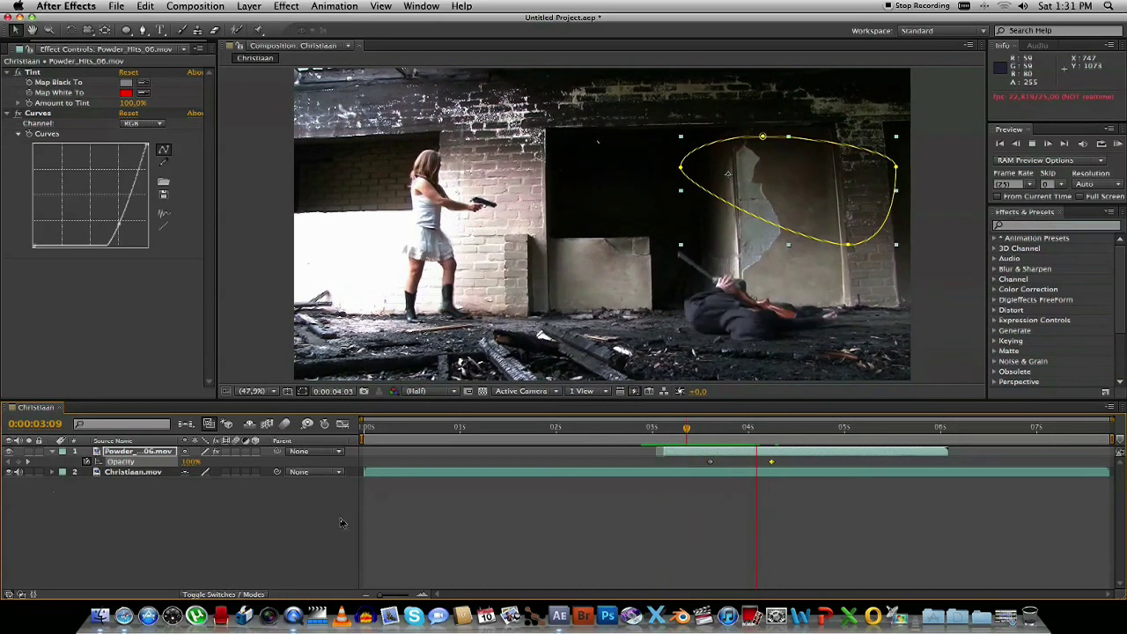
Replay the adjusted fade from 0:00:02:24 to check it.
{"action": "left_click", "coordinate": [621, 412]}
{"action": "left_click", "coordinate": [648, 428]}
{"action": "key", "text": "space"}
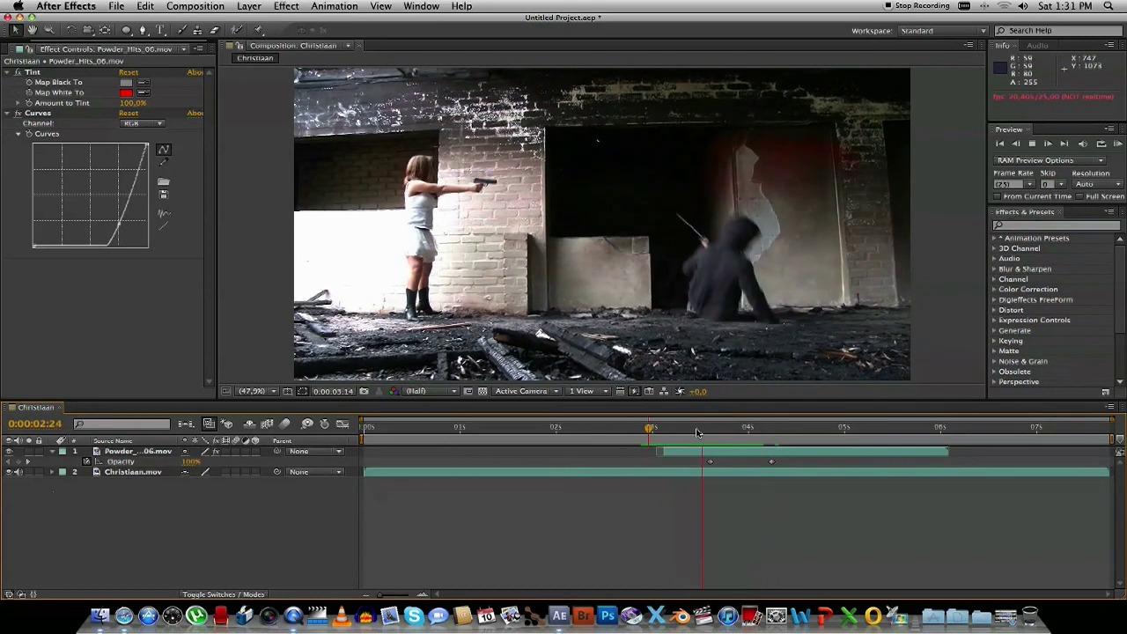
{"action": "key", "text": "space"}
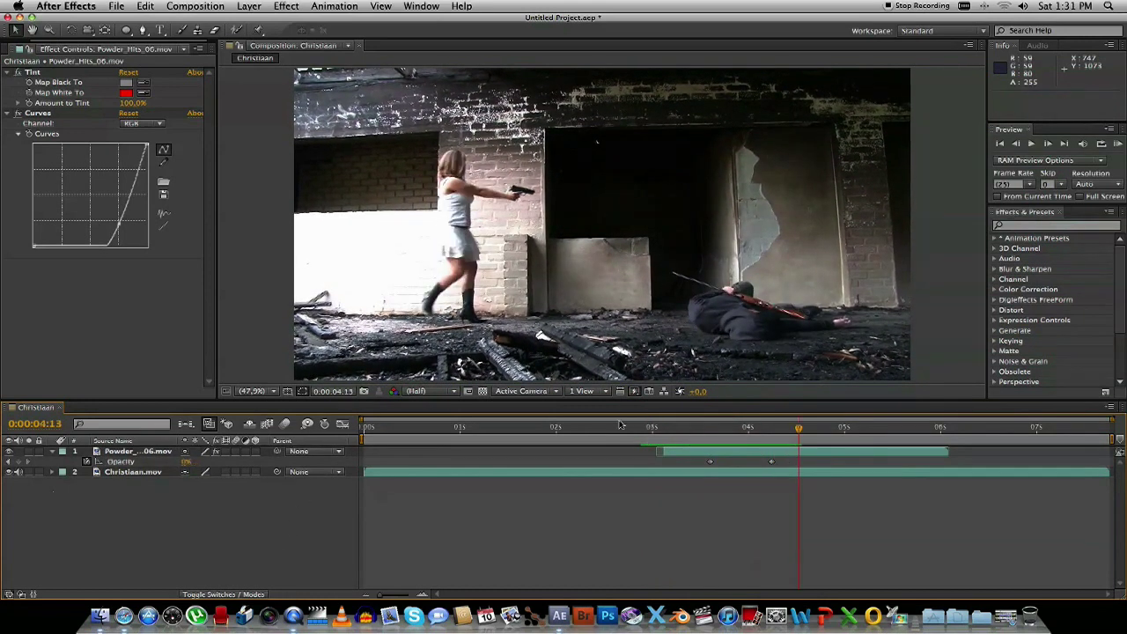
Play the shot from 0:00:03:00 to the end to review the fading blood spray.
{"action": "left_click", "coordinate": [653, 427]}
{"action": "key", "text": "space"}
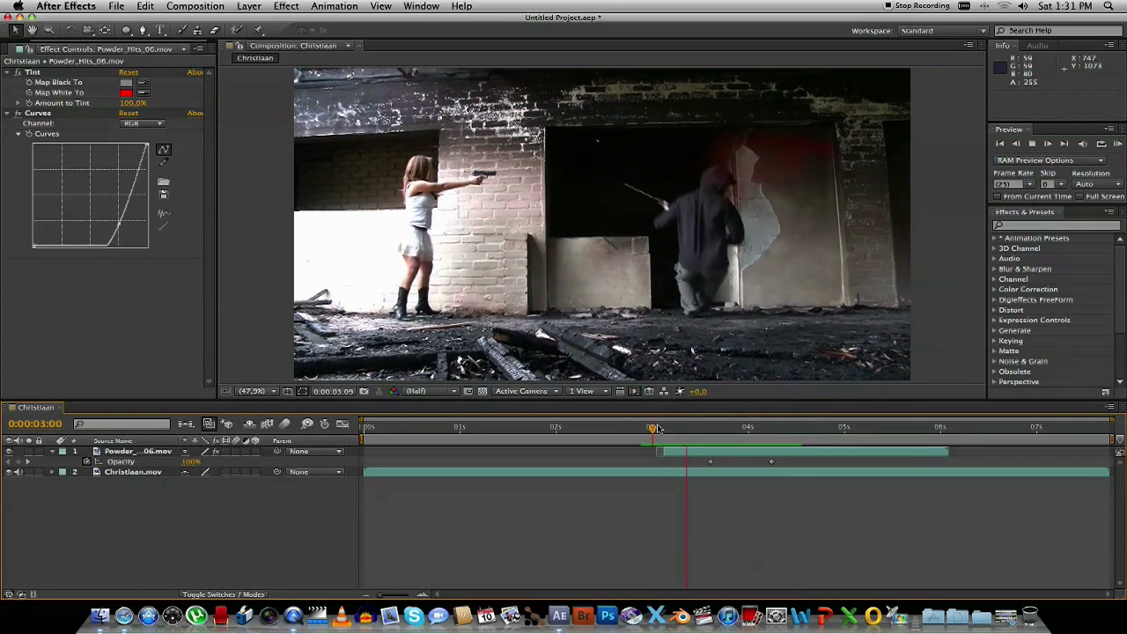
{"action": "key", "text": "space"}
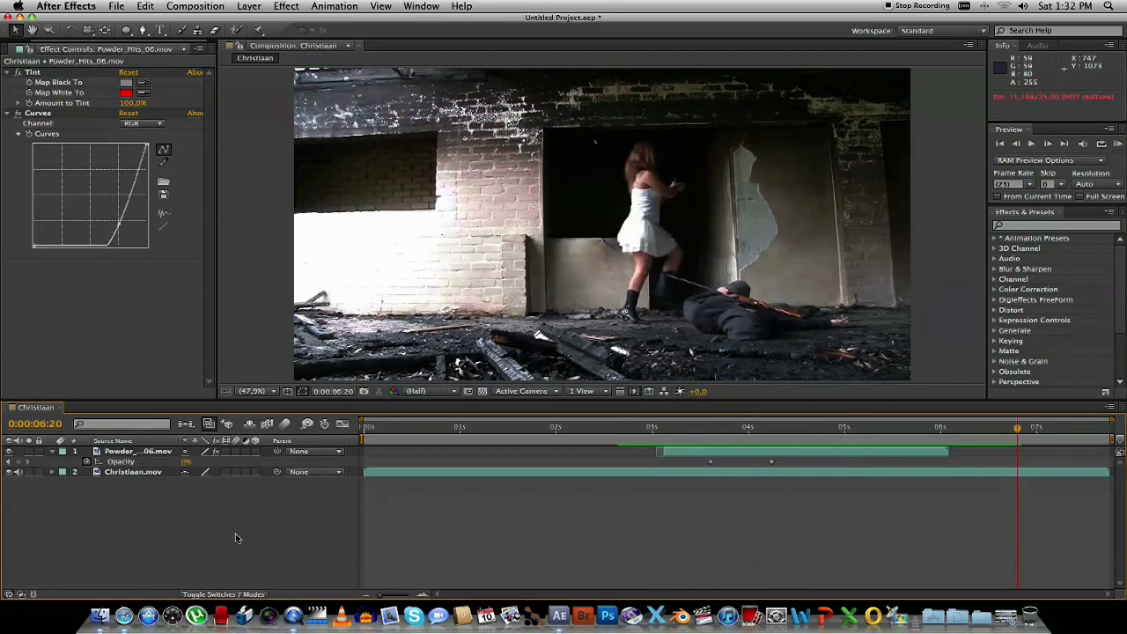